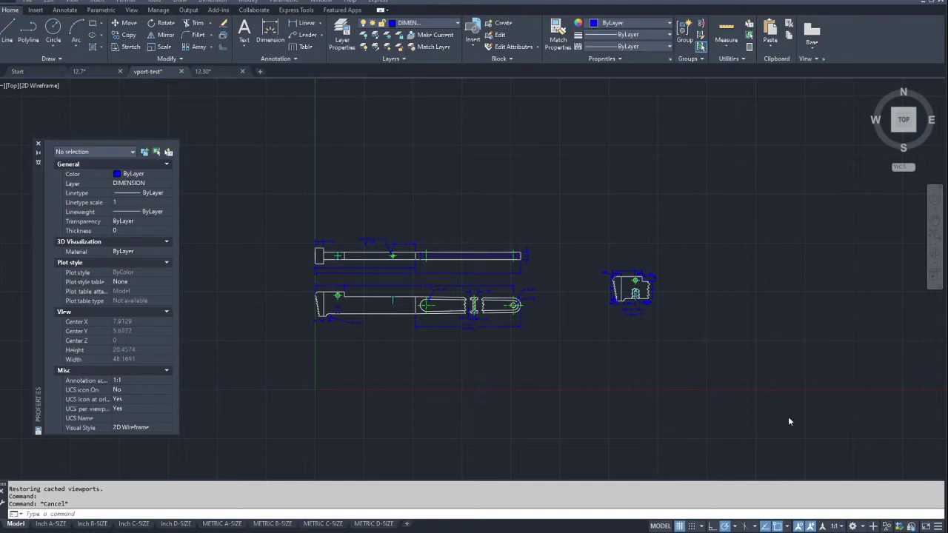
Step: Switch to the browser PDF, read the Problem 12.33 Pipe Wrench Handle sketches and dimensions, and return to the vport-test drawing
scroll(420, 303, "up", 2)
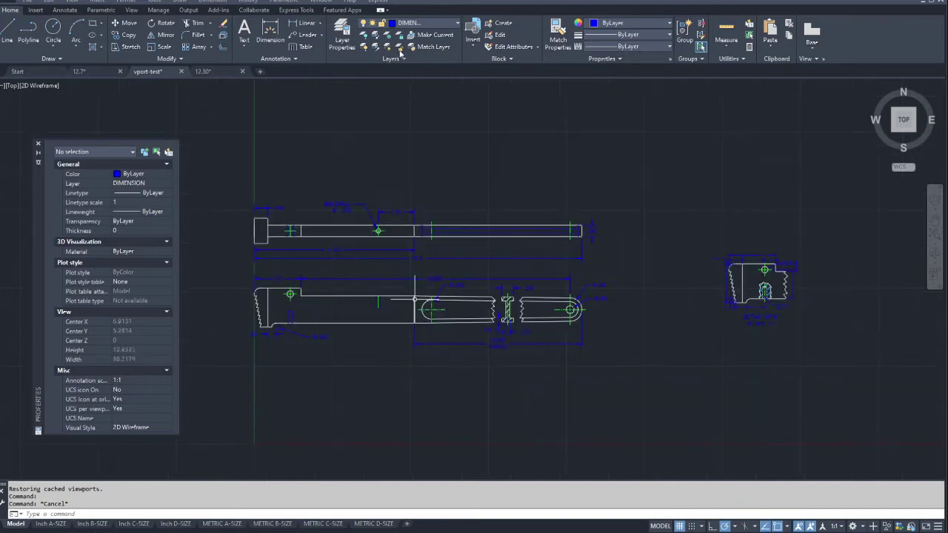
key("alt+Tab")
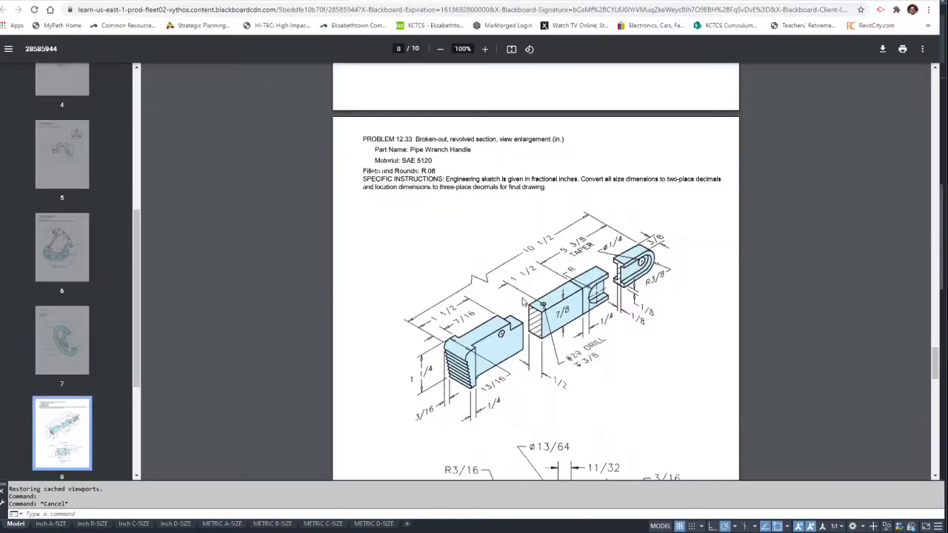
scroll(533, 284, "down", 1)
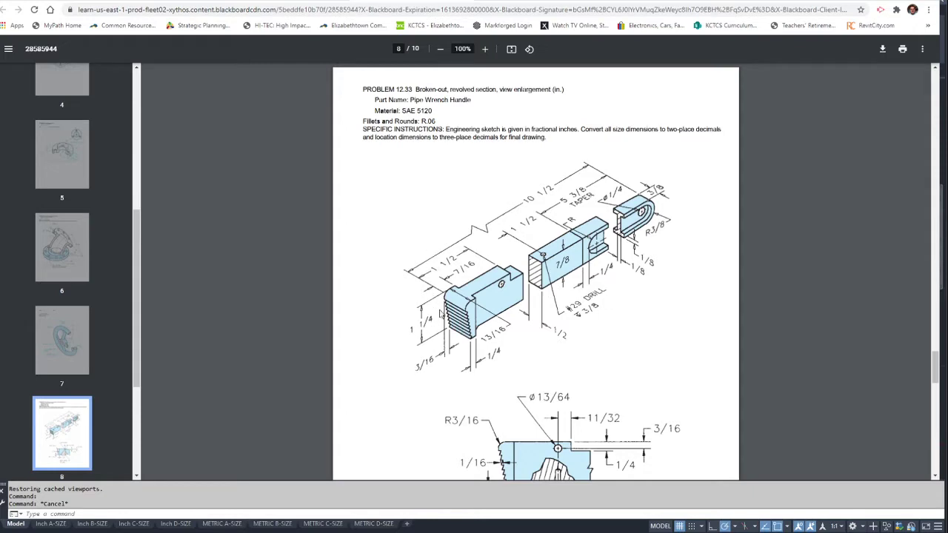
scroll(545, 359, "down", 1)
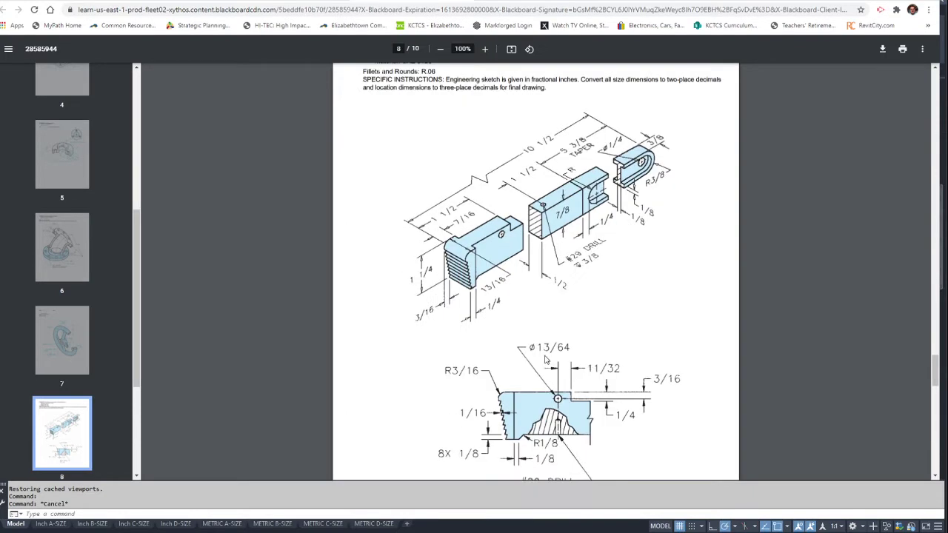
scroll(546, 359, "down", 1)
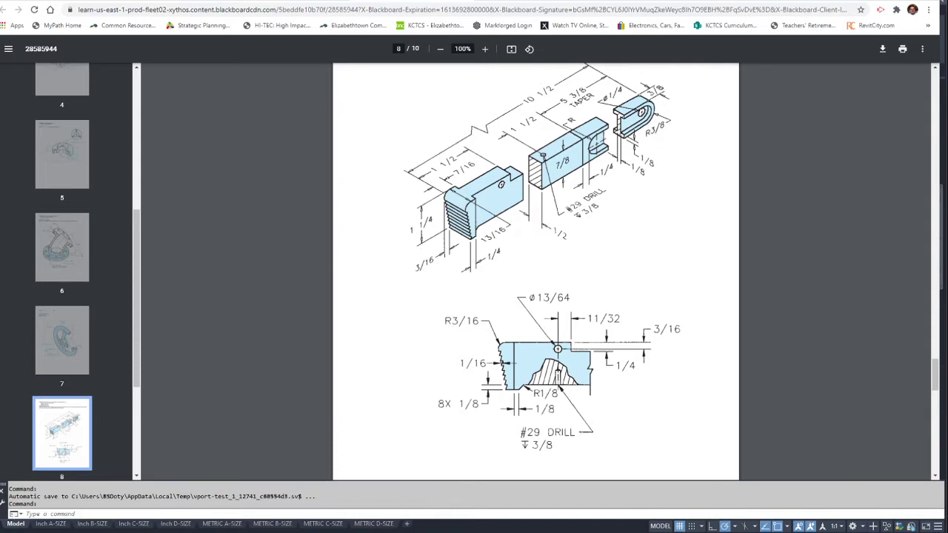
mouse_move(463, 522)
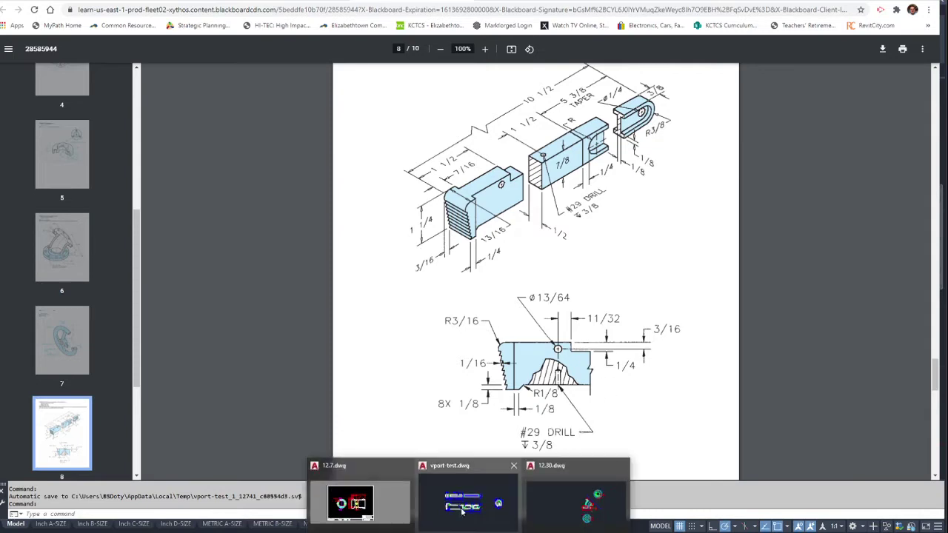
left_click(464, 503)
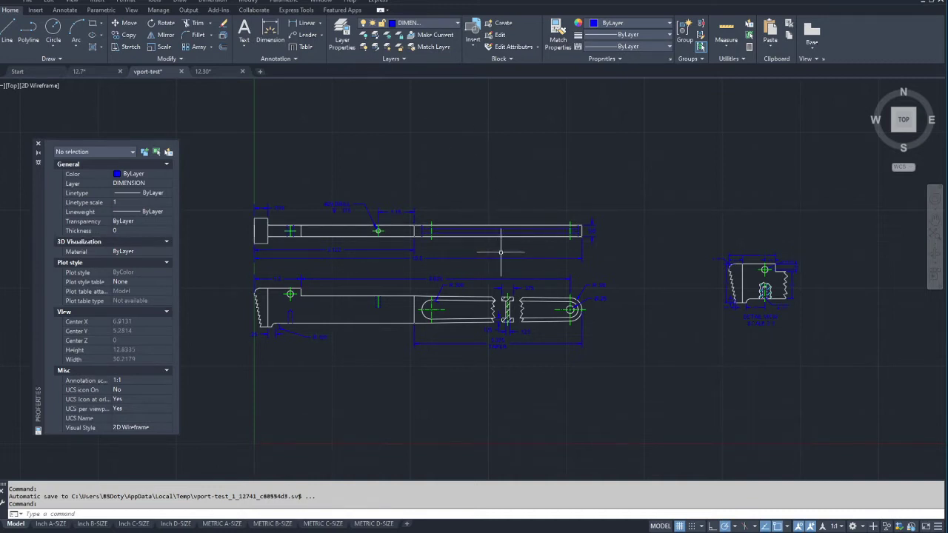
Step: Examine the dimensioned top and front views of the wrench handle and compare them with the separate 2:1 detail view
scroll(434, 328, "up", 4)
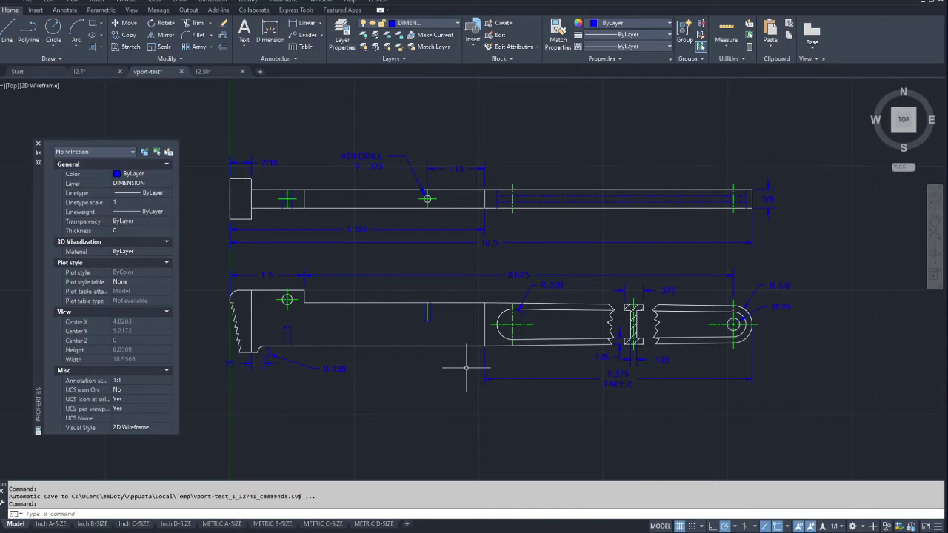
scroll(466, 368, "down", 2)
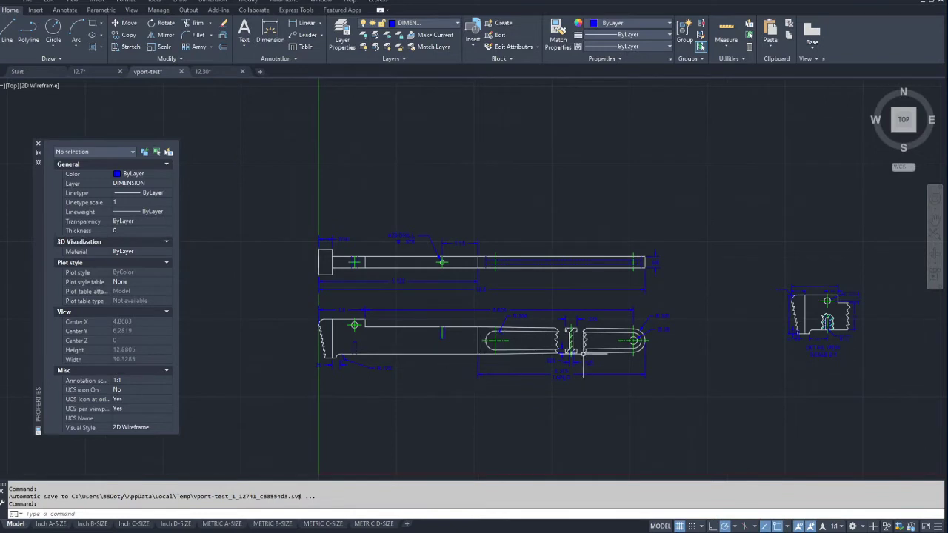
scroll(547, 330, "up", 1)
scroll(809, 302, "up", 3)
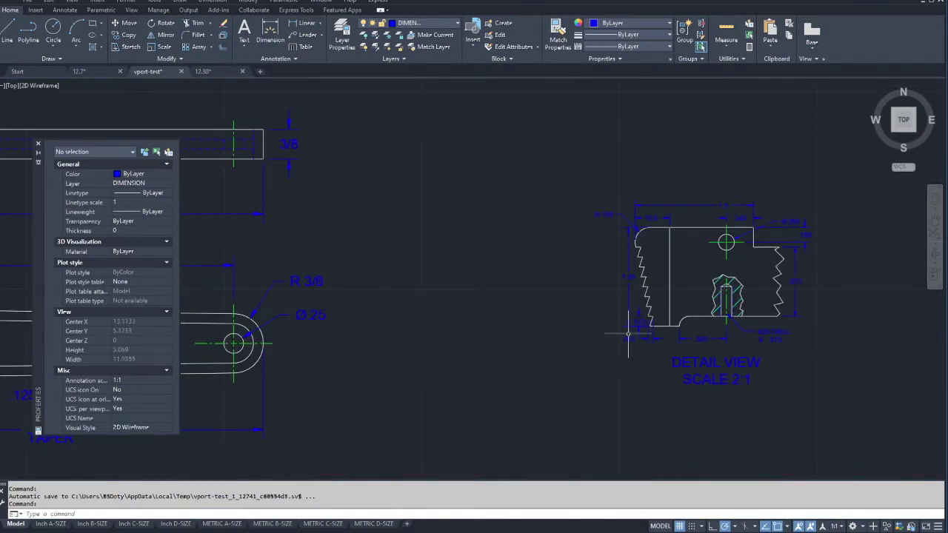
scroll(697, 308, "down", 3)
middle_click_drag(246, 337, 333, 334)
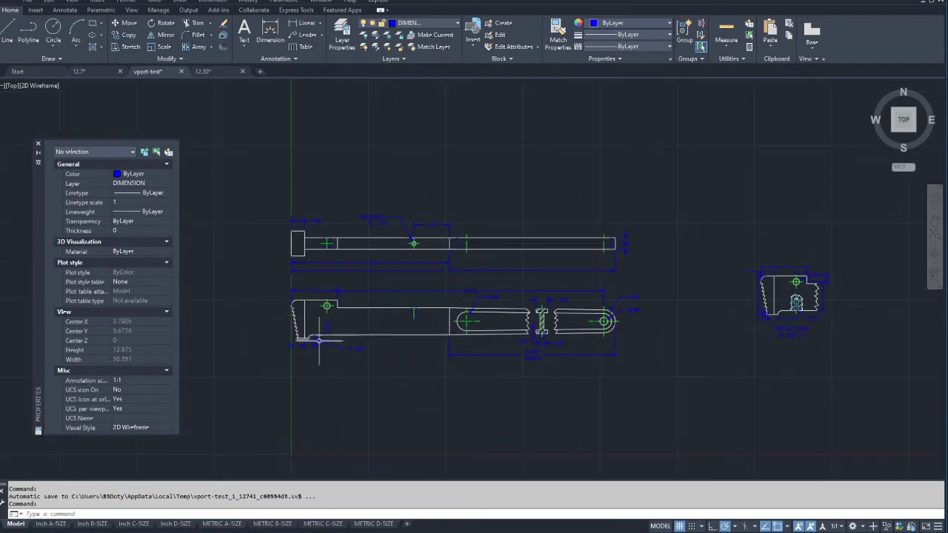
scroll(845, 307, "up", 3)
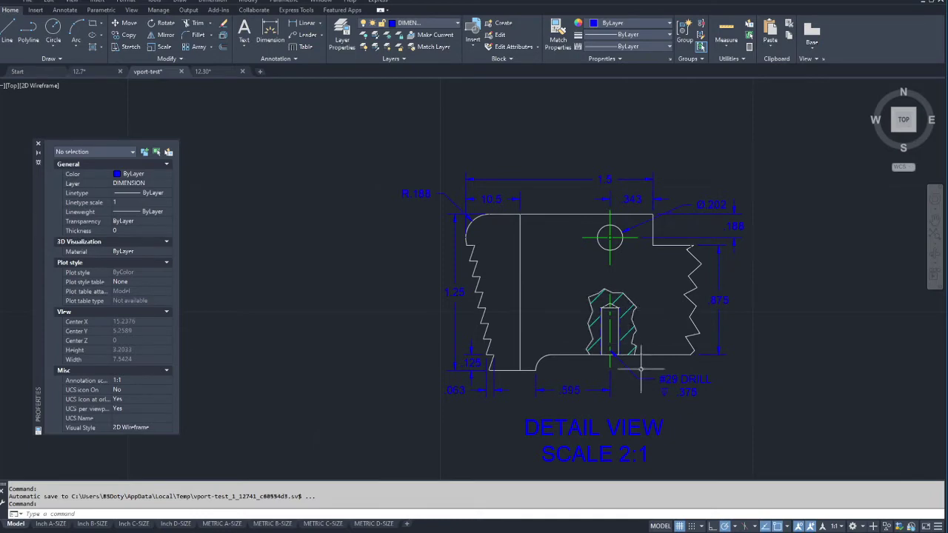
scroll(641, 374, "down", 4)
mouse_move(466, 370)
middle_mouse_down()
mouse_move(699, 332)
mouse_move(730, 318)
middle_mouse_up()
middle_click_drag(338, 318, 498, 316)
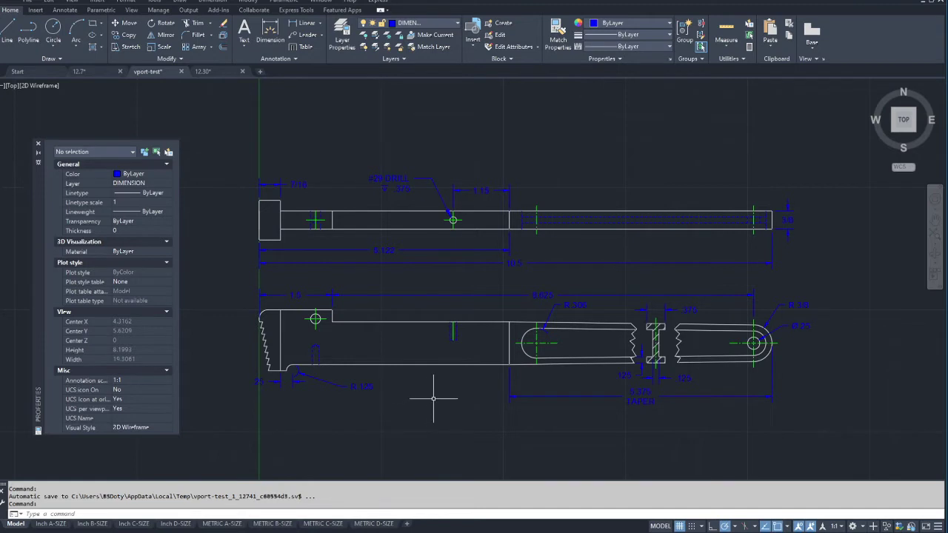
scroll(434, 394, "down", 2)
middle_click_drag(595, 412, 487, 369)
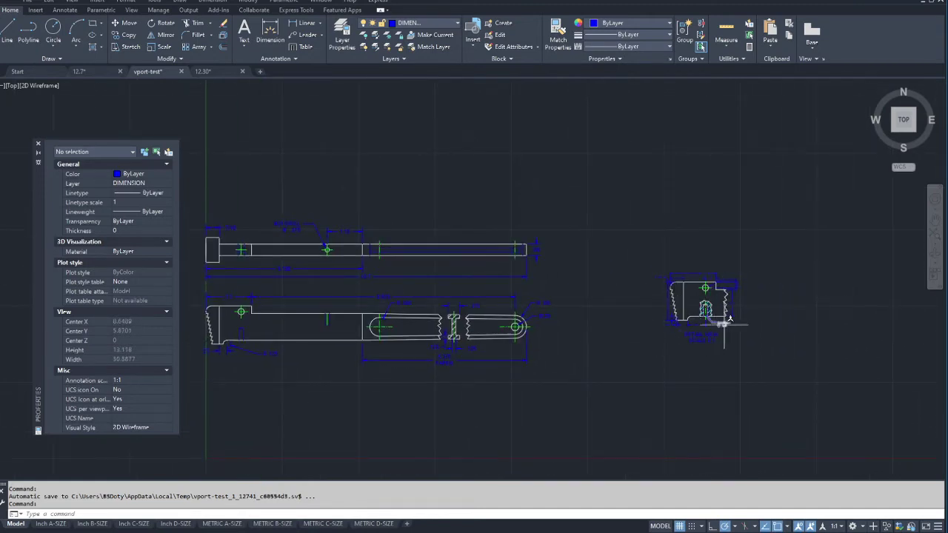
Step: Inspect the broken-out section around the #29 drilled hole in the detail view and recheck the problem sketch in the PDF
scroll(718, 317, "up", 5)
scroll(674, 319, "up", 2)
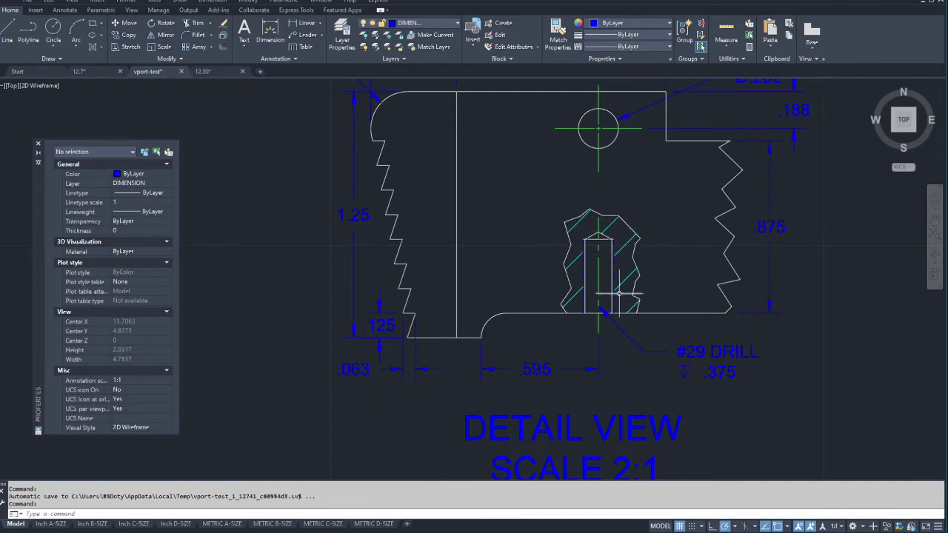
scroll(609, 282, "up", 4)
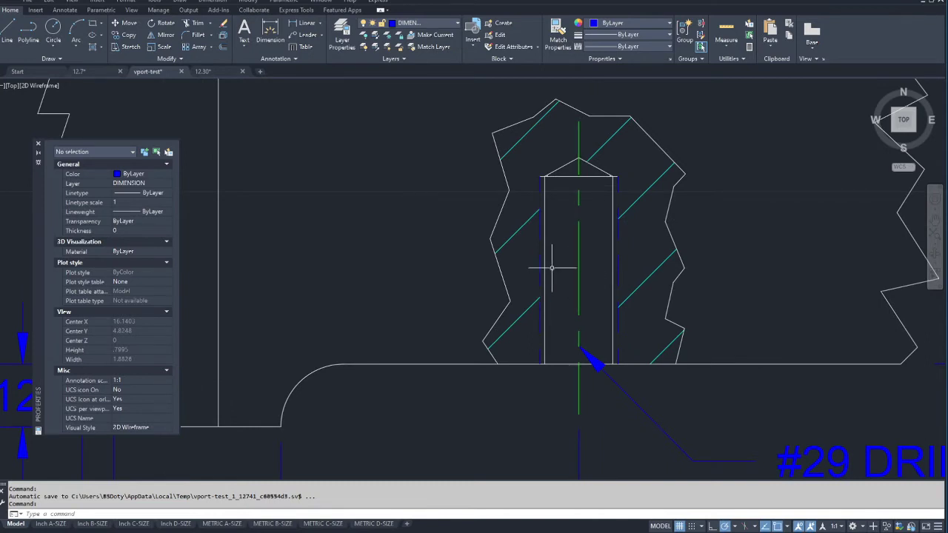
scroll(552, 268, "down", 2)
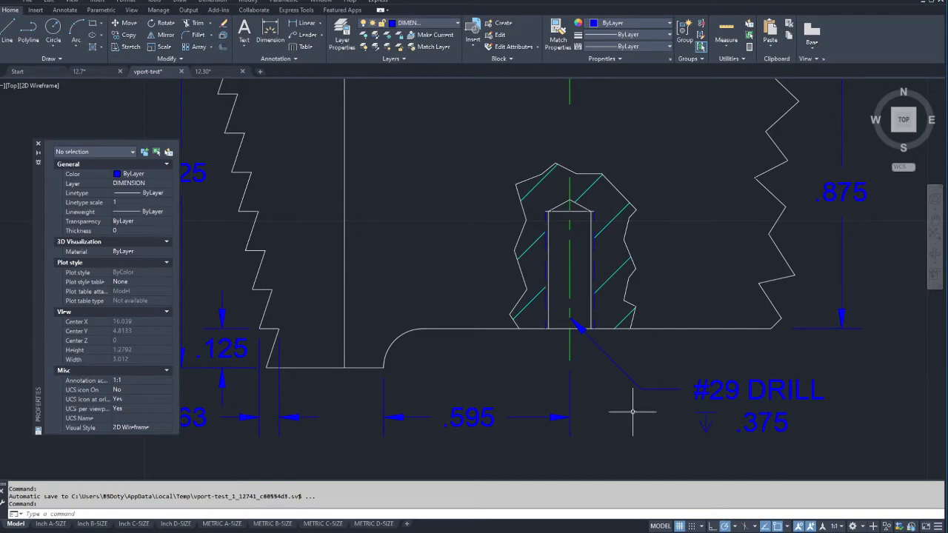
scroll(633, 404, "down", 5)
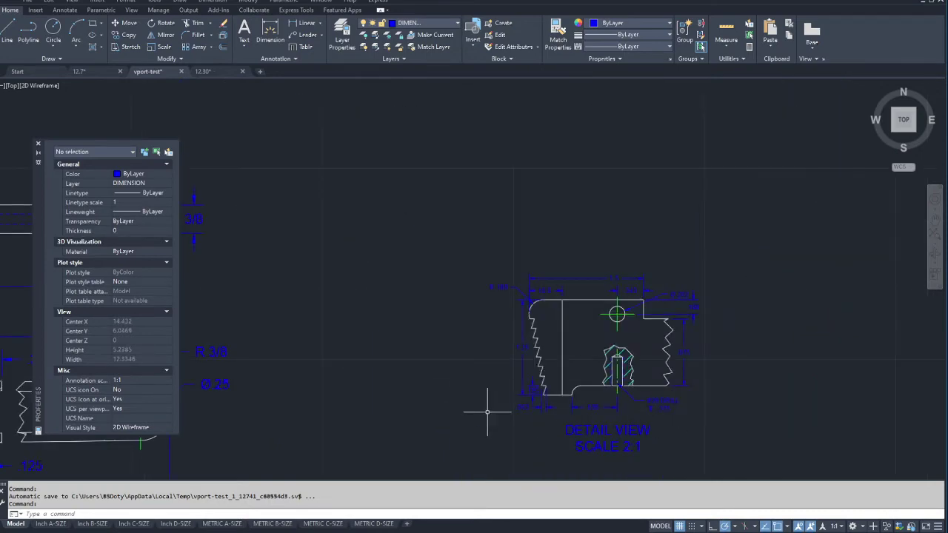
middle_click_drag(491, 406, 590, 368)
scroll(599, 363, "down", 5)
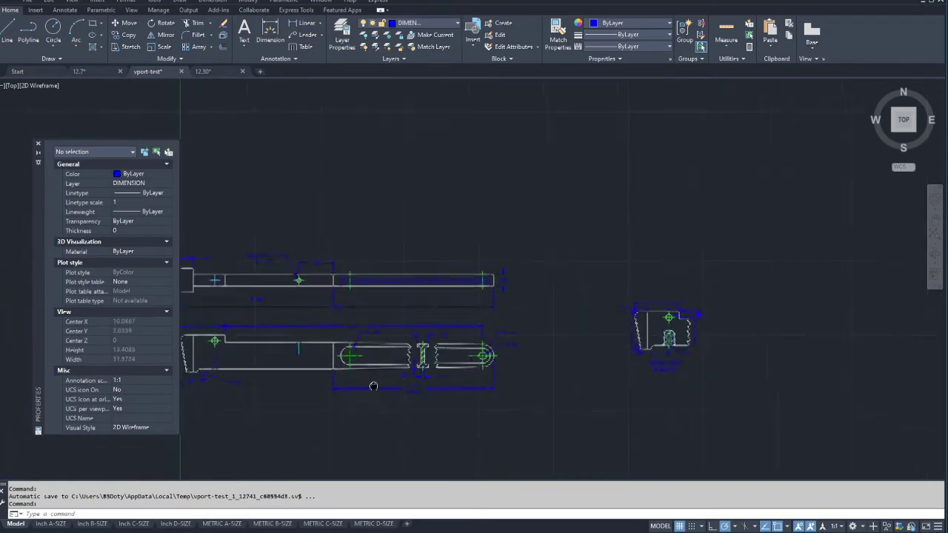
middle_click_drag(363, 388, 504, 371)
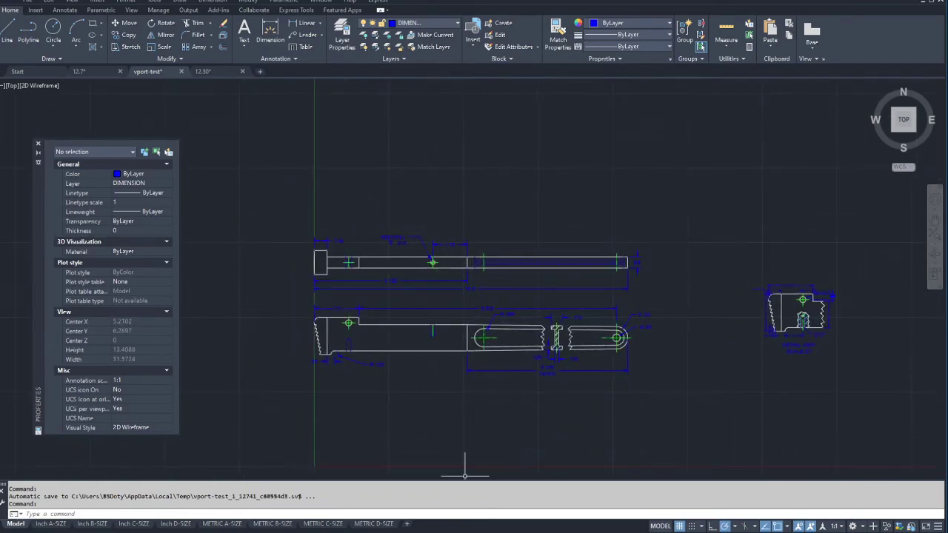
key("alt+Tab")
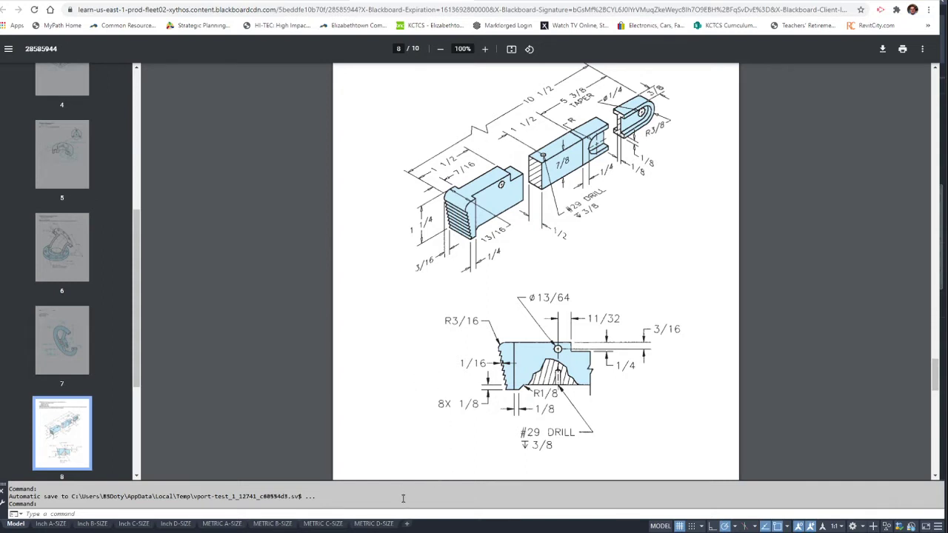
left_click(468, 496)
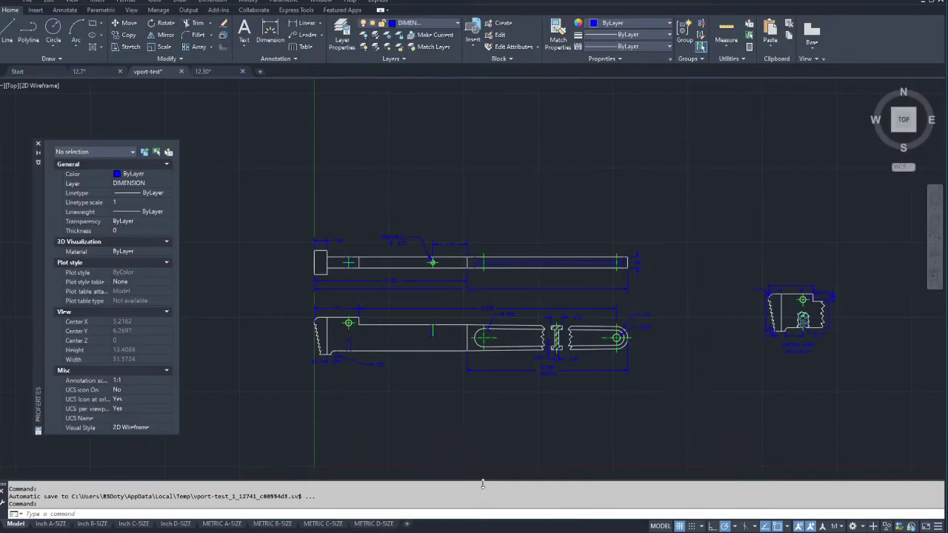
Step: Erase the two blue dashed vertical lines flanking the #29 drilled hole in the detail view's broken-out section
scroll(435, 378, "up", 5)
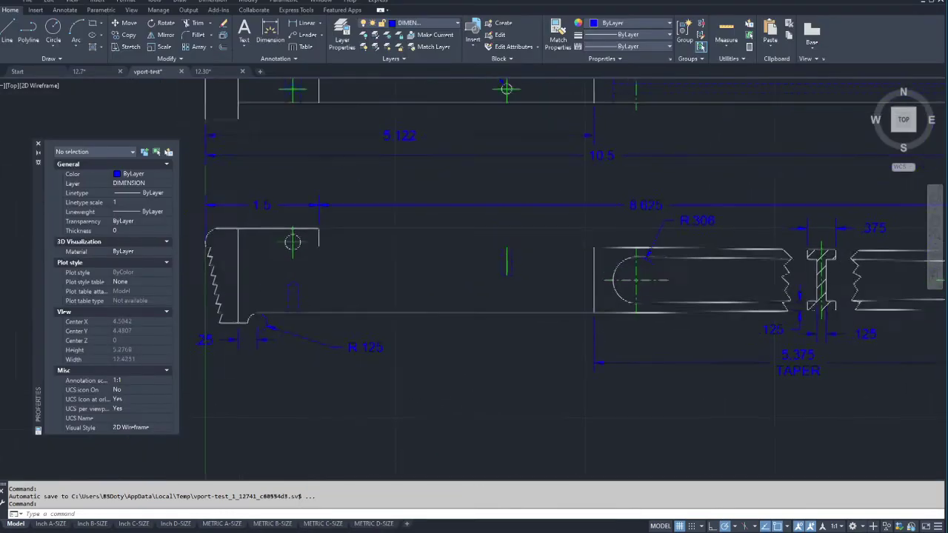
middle_click_drag(340, 400, 247, 383)
middle_click_drag(665, 381, 349, 349)
mouse_move(850, 384)
middle_mouse_down()
mouse_move(727, 387)
mouse_move(415, 438)
middle_mouse_up()
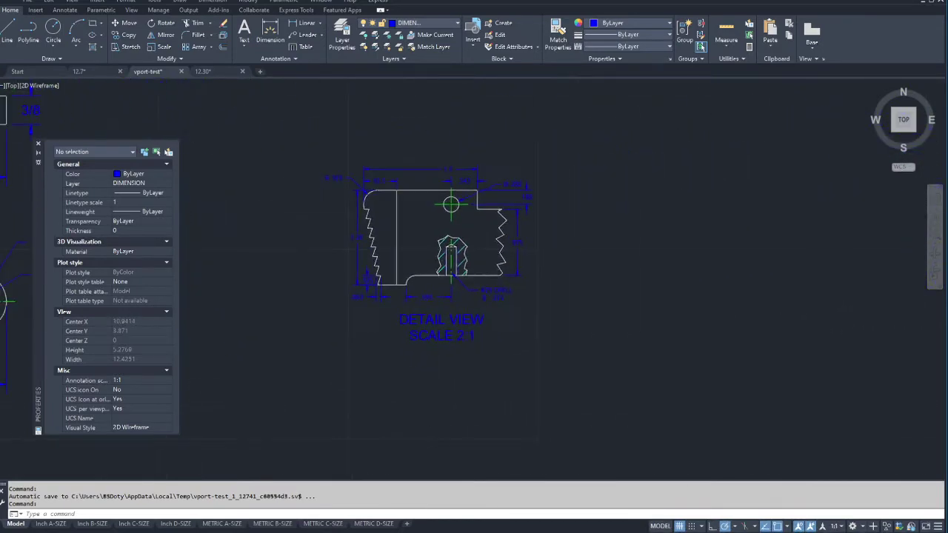
scroll(455, 258, "up", 3)
scroll(455, 259, "up", 3)
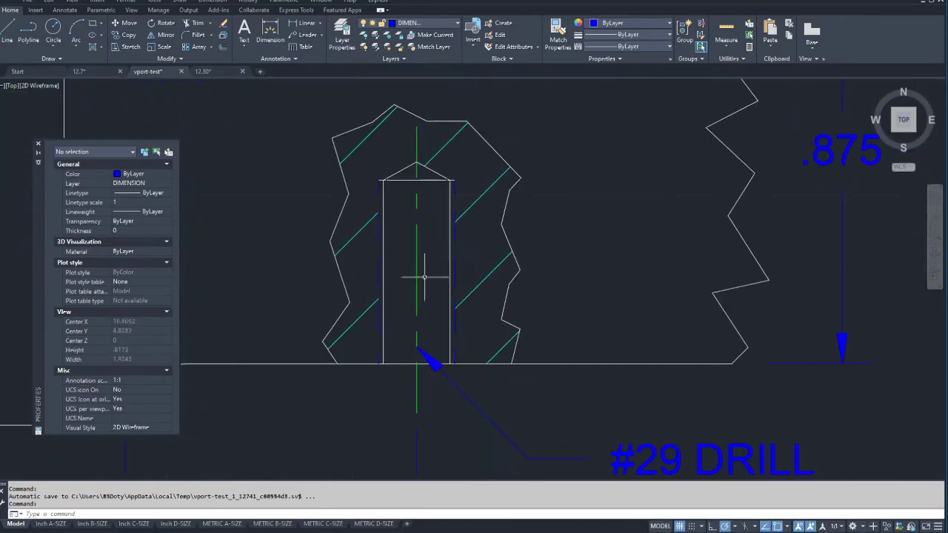
left_click(378, 226)
left_click(454, 236)
key("Delete")
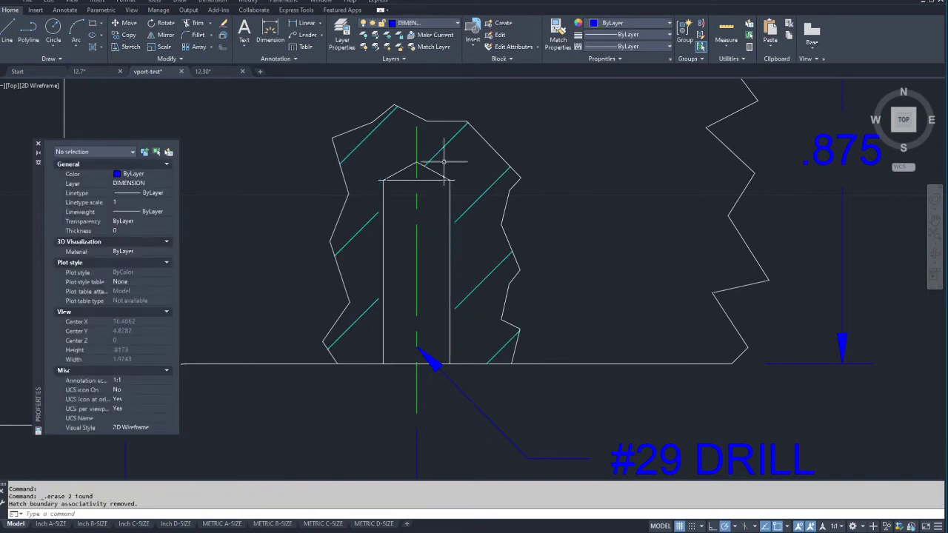
Step: Shorten both ends of the horizontal line below the drill point so that it meets the hole's vertical edges
scroll(333, 183, "up", 2)
left_click(418, 179)
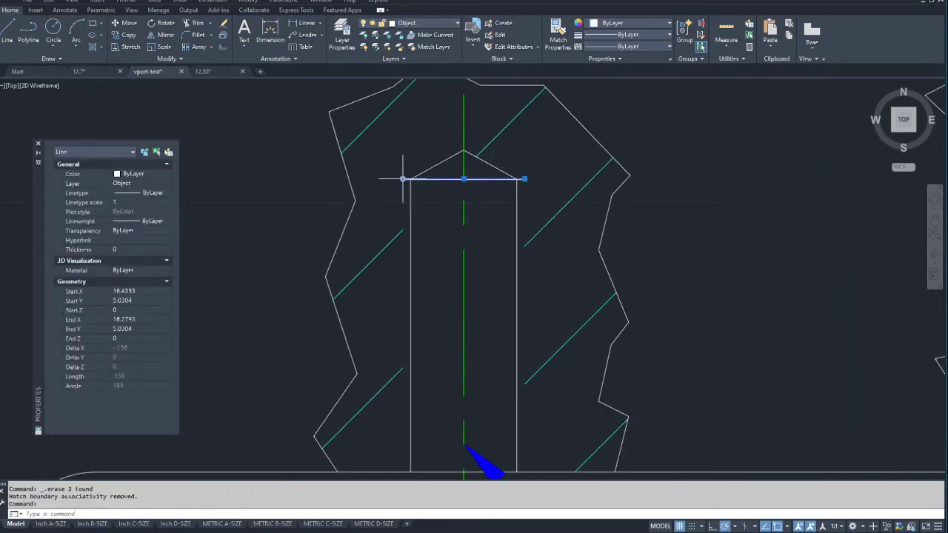
left_click(410, 179)
left_click(516, 179)
scroll(514, 231, "down", 4)
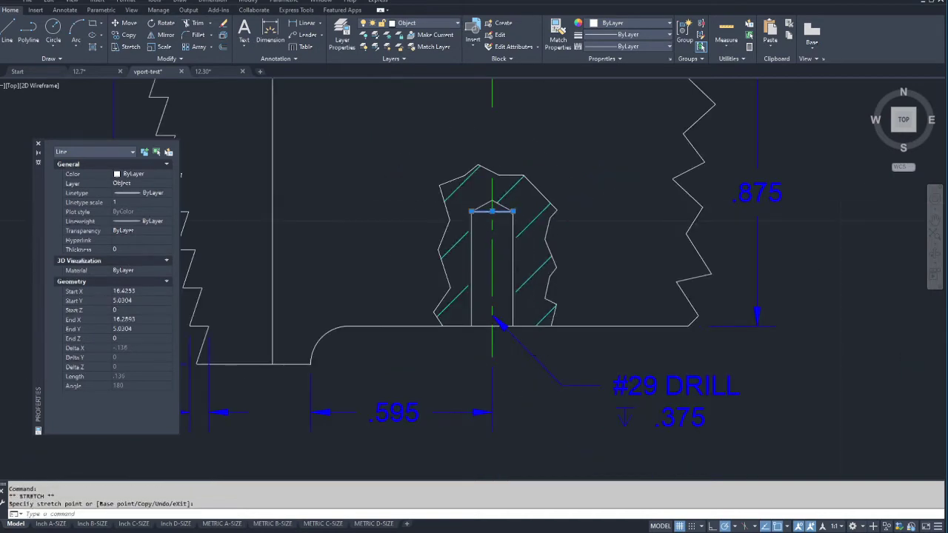
key("Escape")
scroll(522, 369, "down", 2)
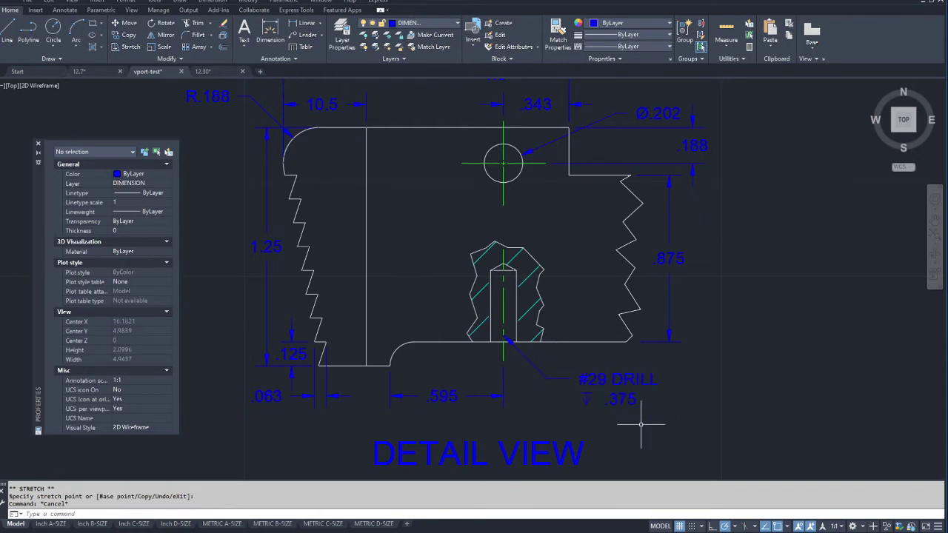
Step: Review the handle views in model space and open the Inch B-SIZE layout with its whole sheet in view
scroll(683, 392, "down", 1)
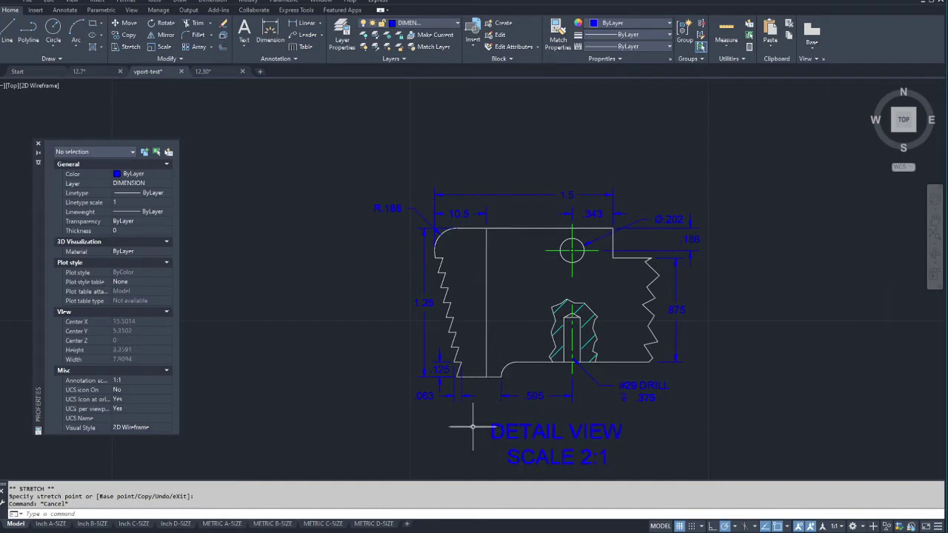
scroll(476, 423, "down", 4)
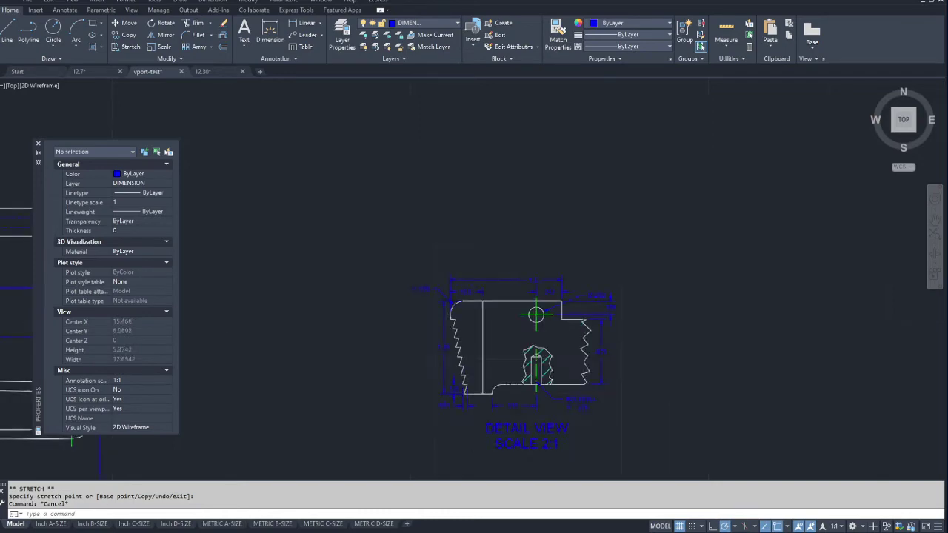
mouse_move(392, 408)
middle_mouse_down()
mouse_move(618, 334)
mouse_move(836, 300)
middle_mouse_up()
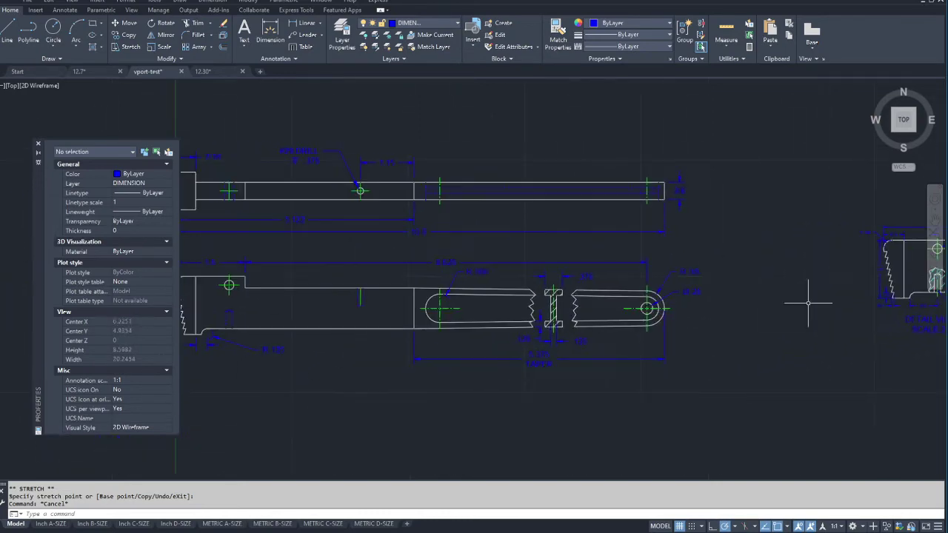
middle_click_drag(314, 393, 491, 383)
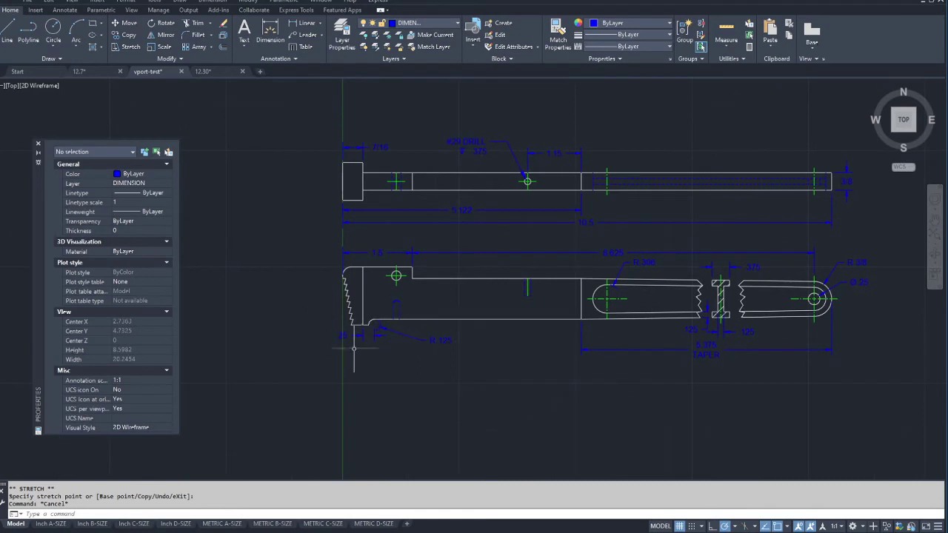
scroll(395, 348, "down", 2)
middle_click_drag(674, 338, 545, 352)
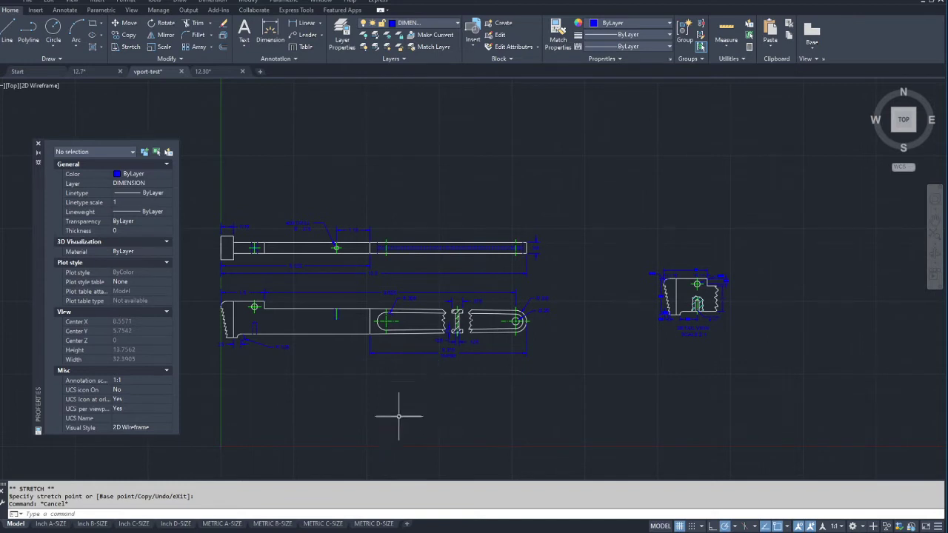
left_click(93, 523)
scroll(423, 370, "down", 3)
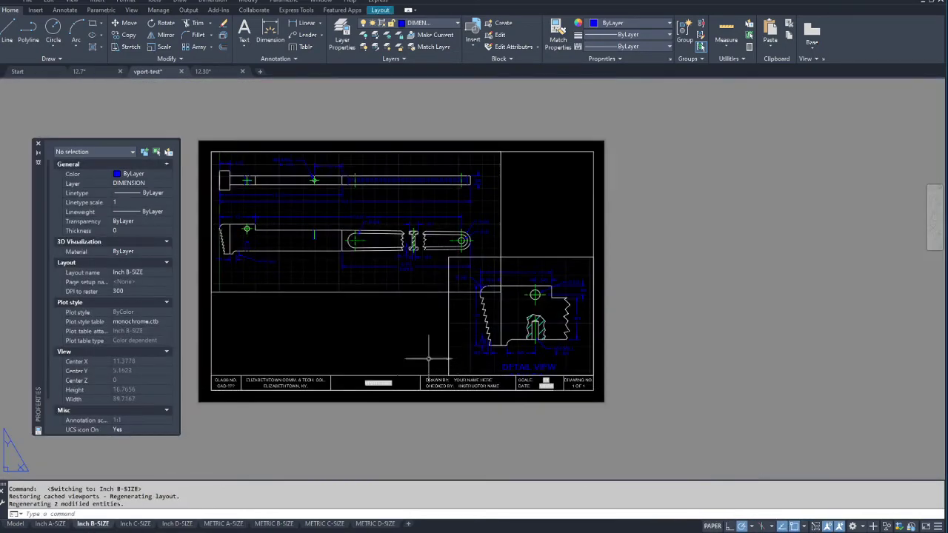
Step: Check the scale and layer properties of the viewport that holds the two full handle views on the B-size sheet
middle_click_drag(455, 360, 561, 360)
middle_click_drag(696, 336, 652, 328)
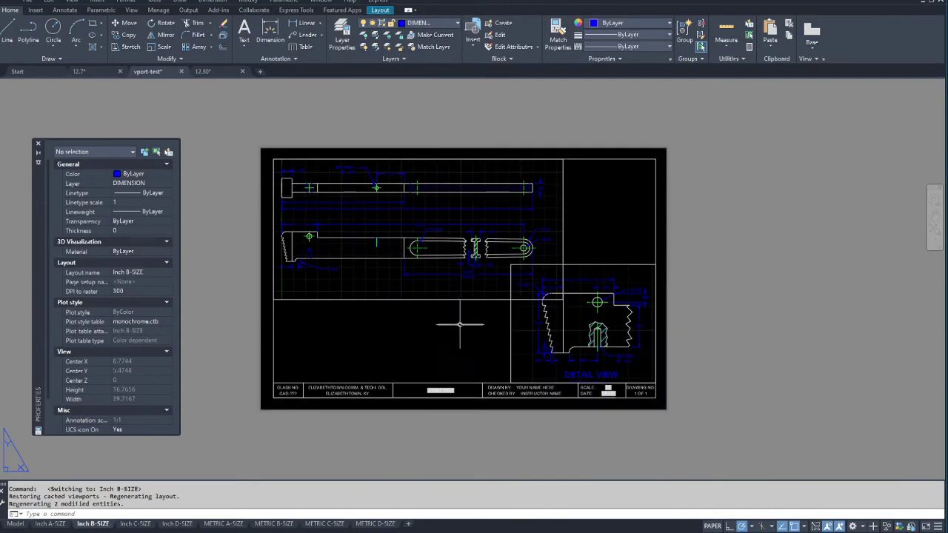
scroll(444, 332, "up", 2)
scroll(445, 332, "down", 2)
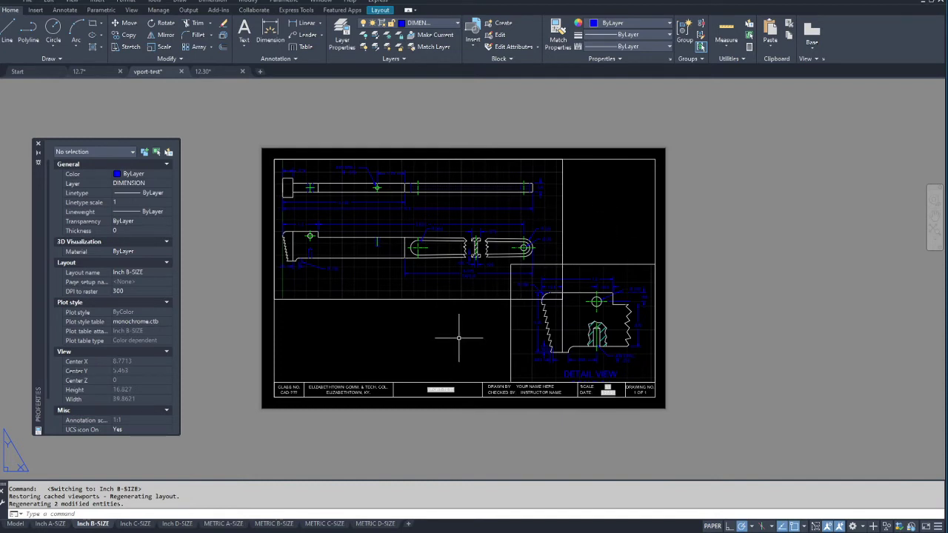
left_click(465, 299)
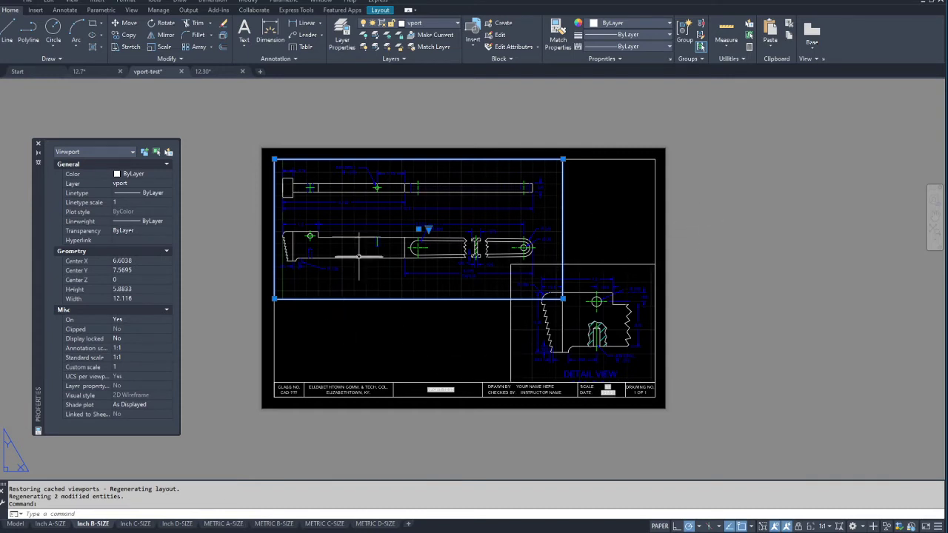
key("Escape")
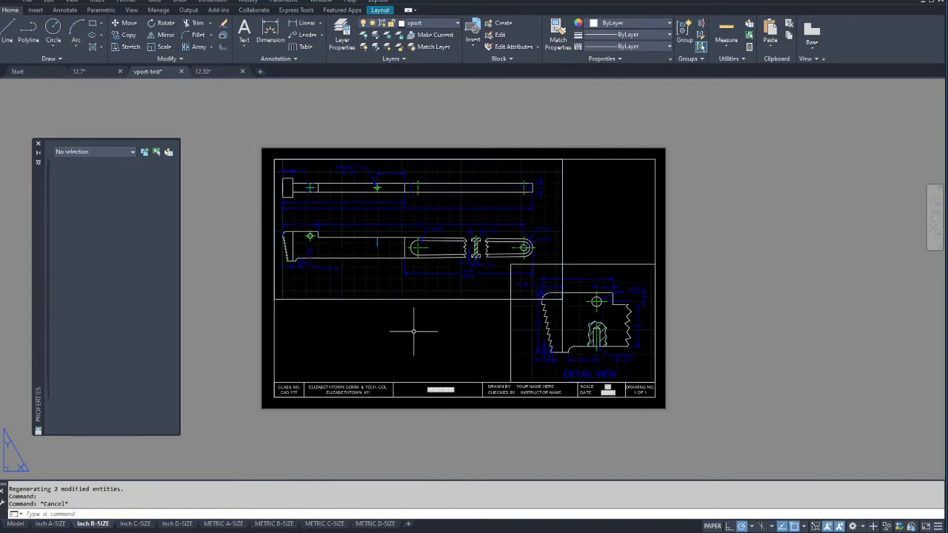
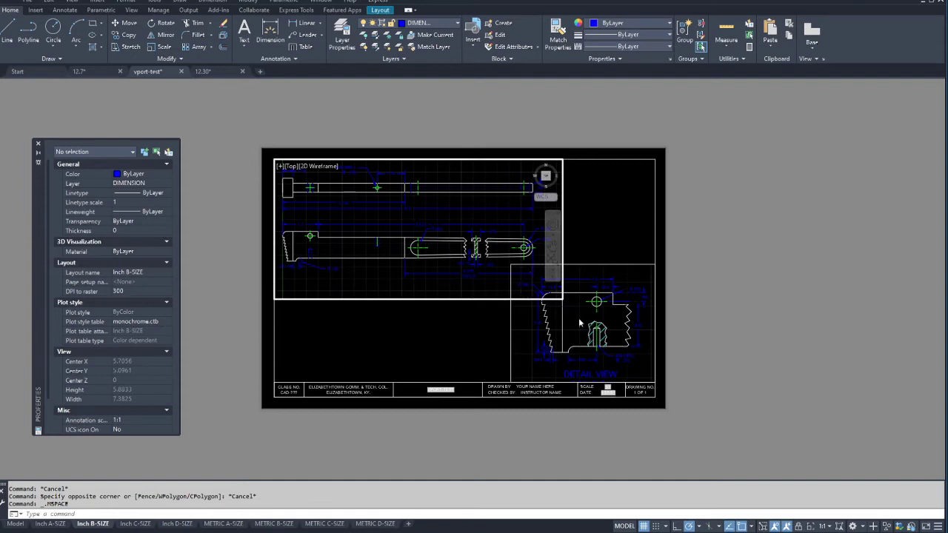
Step: Activate the detail view's viewport, return to paper space and inspect the detail view and title block up close
left_click(579, 318)
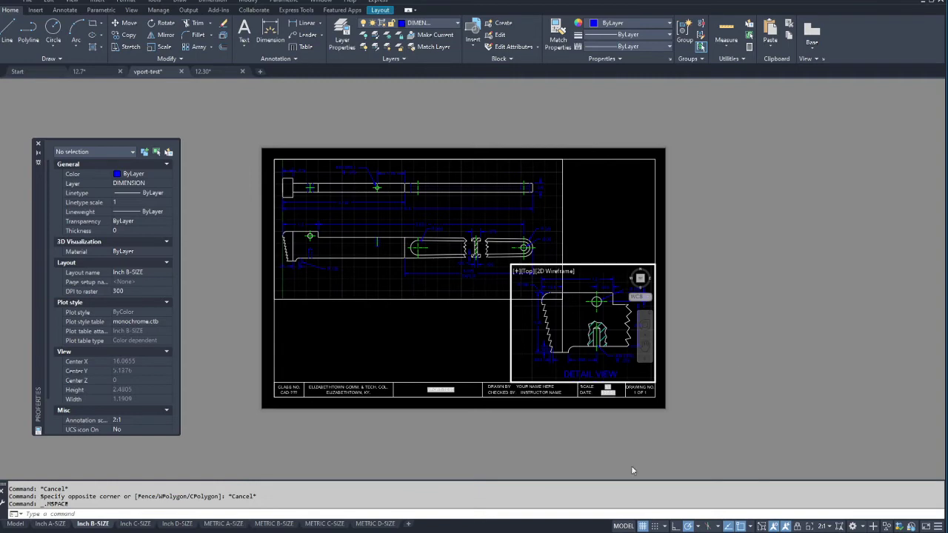
left_click(624, 528)
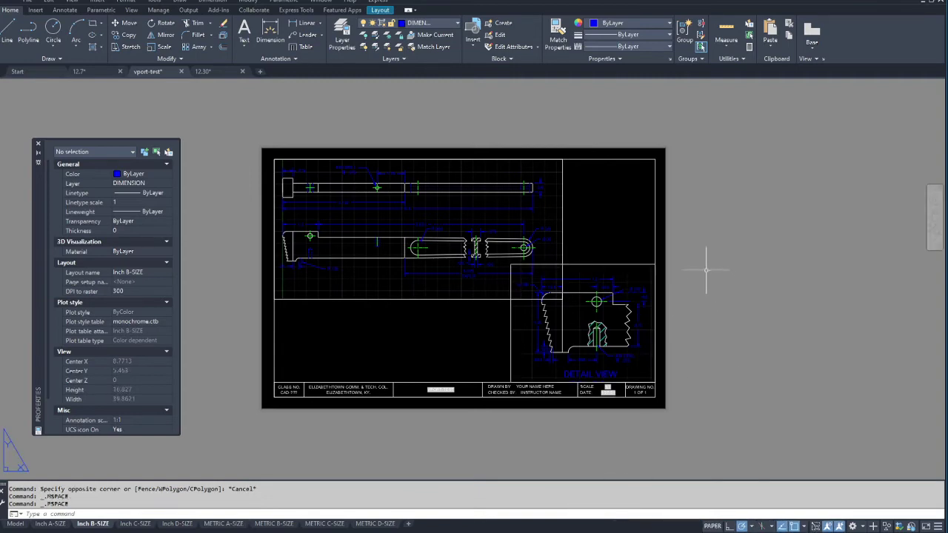
scroll(681, 325, "up", 2)
scroll(642, 276, "up", 4)
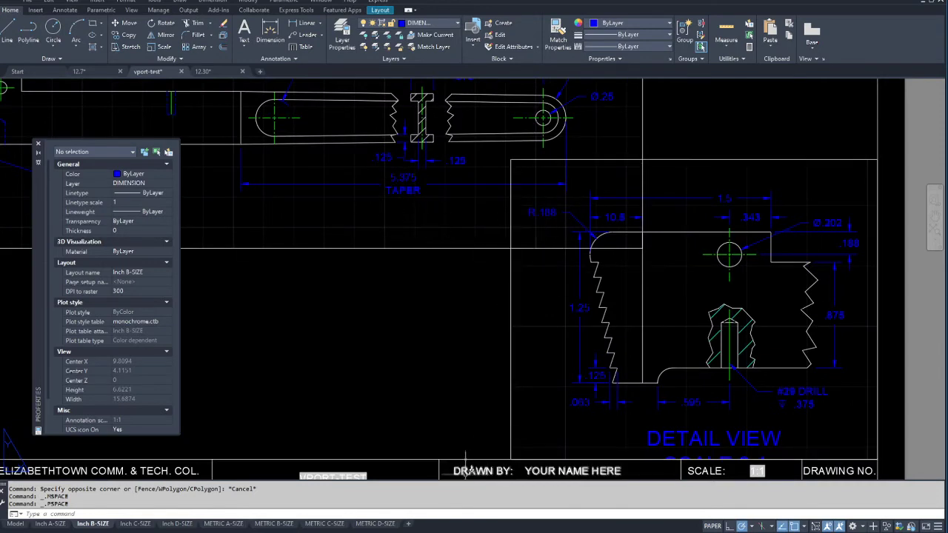
scroll(481, 289, "down", 2)
scroll(482, 288, "down", 3)
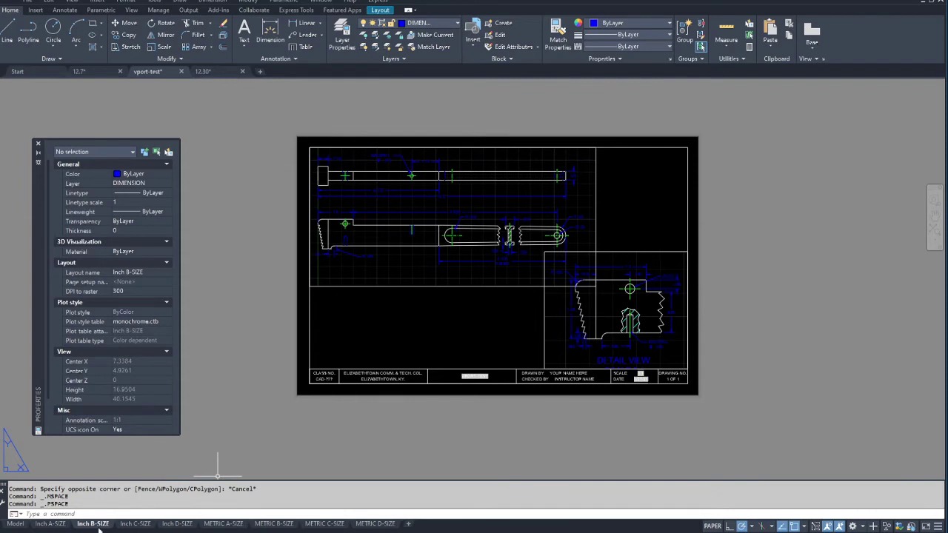
Step: Draw a five-sided polygonal viewport about 7.58 wide and 2.69 high in the empty area below the handle views, and delete it
left_click(383, 10)
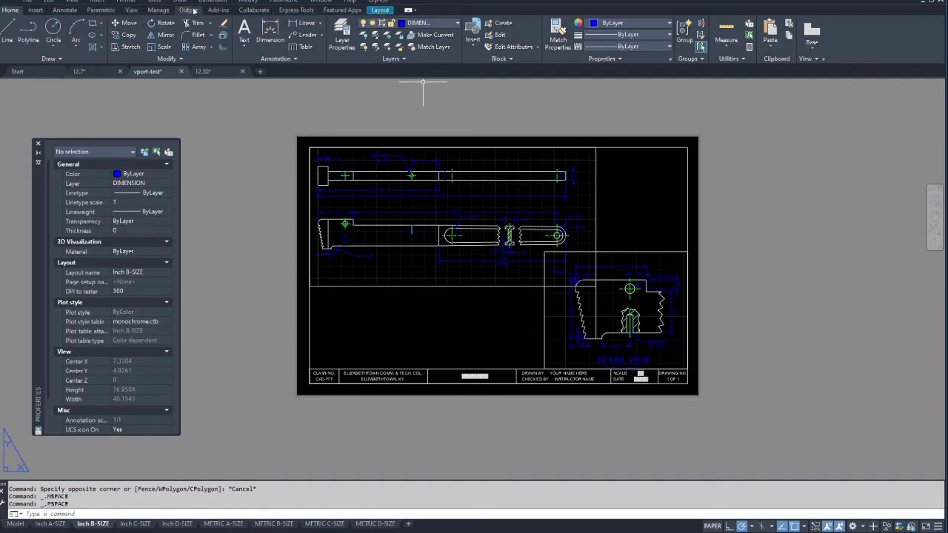
left_click(381, 11)
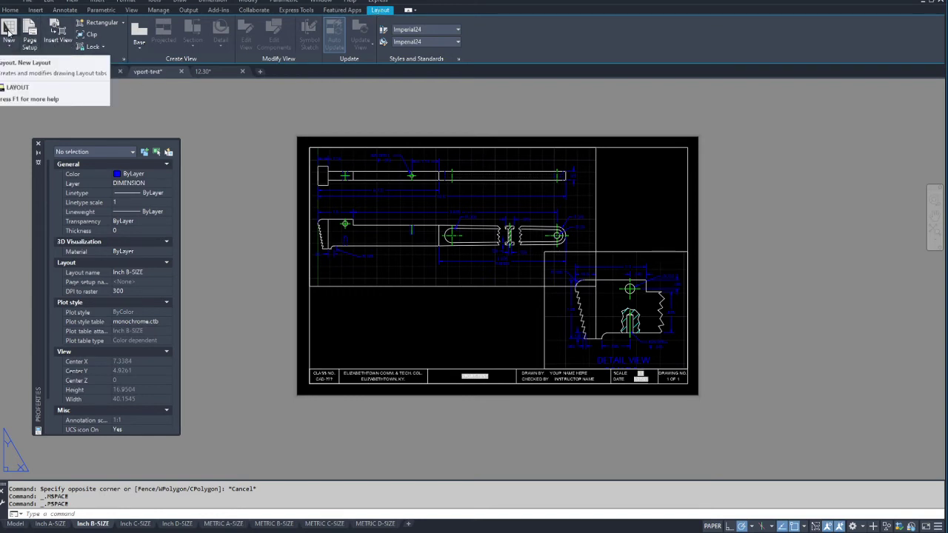
left_click(122, 25)
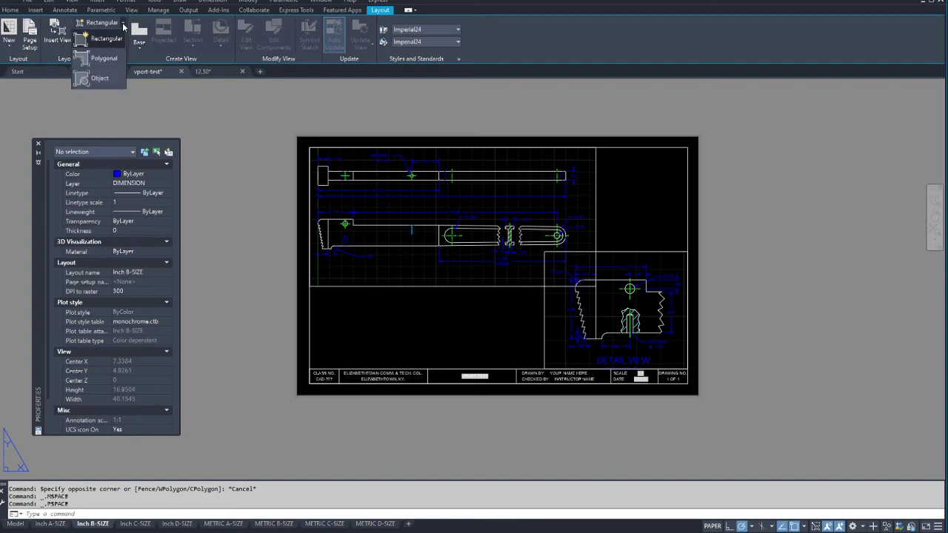
left_click(97, 59)
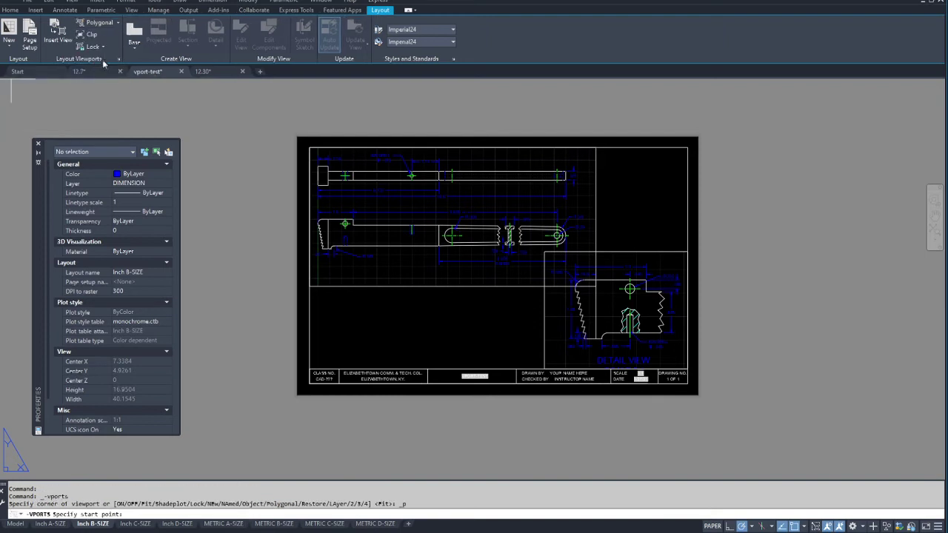
left_click(329, 294)
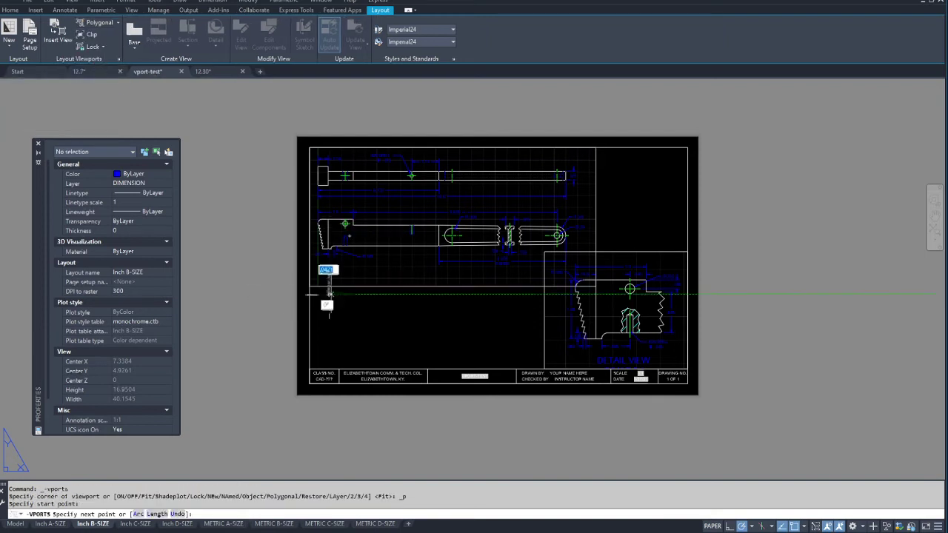
left_click(419, 294)
left_click(508, 326)
left_click(483, 350)
left_click(341, 362)
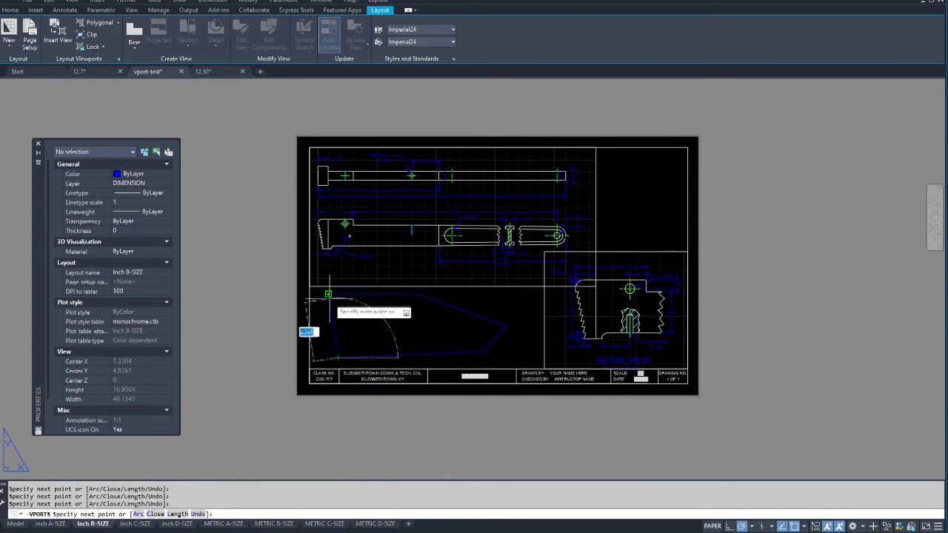
key("Return")
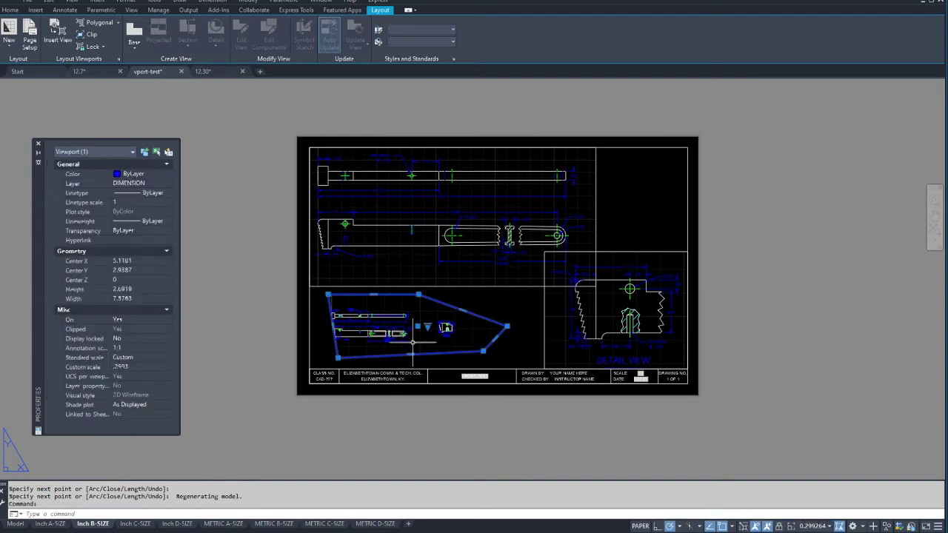
key("Delete")
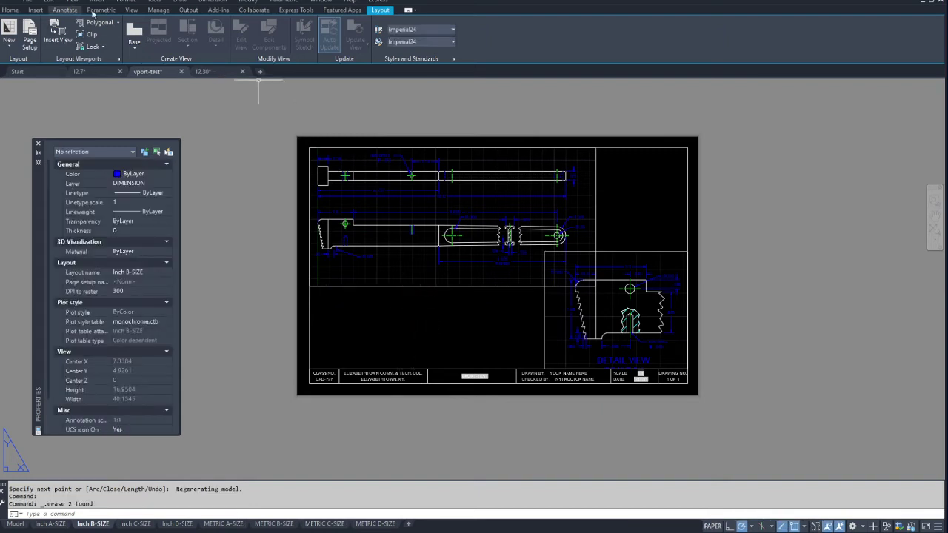
Step: Create a rectangular viewport in the empty area between the handle views and the title block
left_click(117, 23)
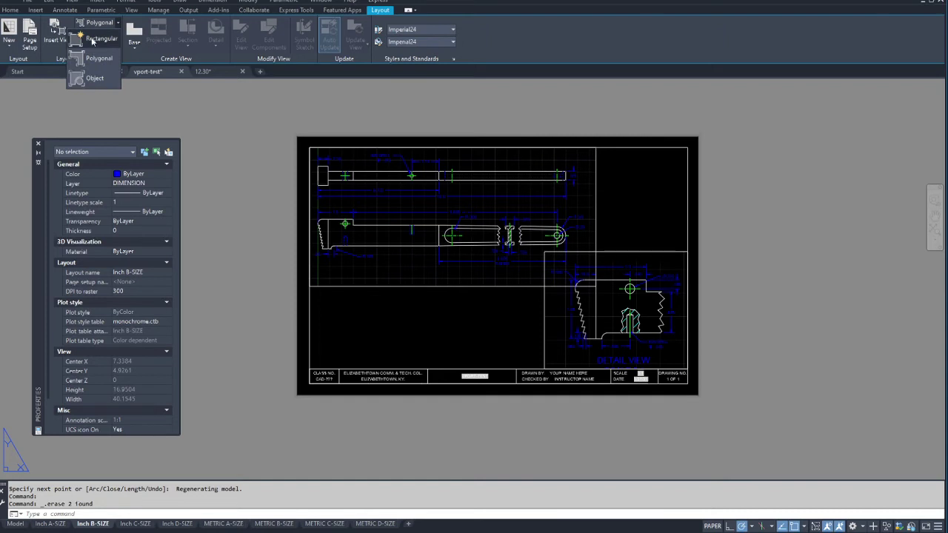
left_click(91, 40)
left_click(355, 294)
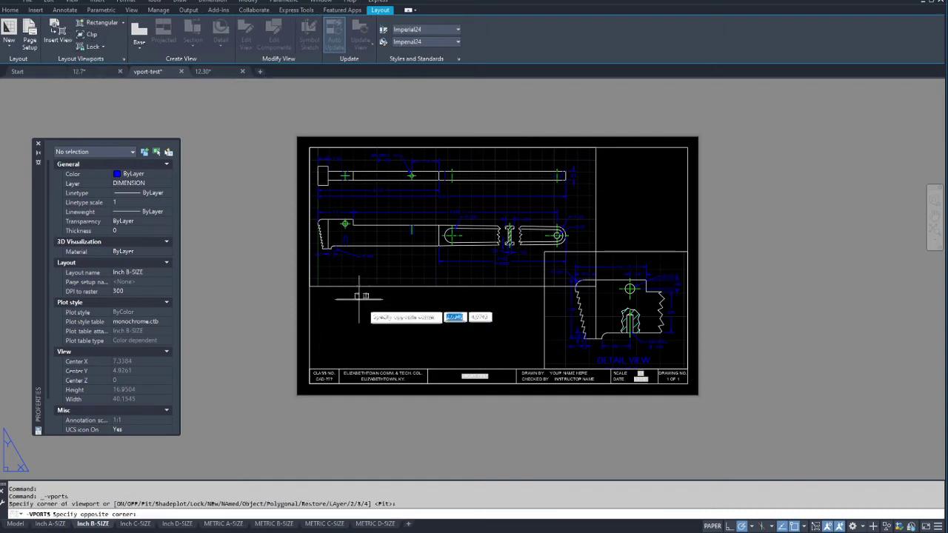
left_click(496, 351)
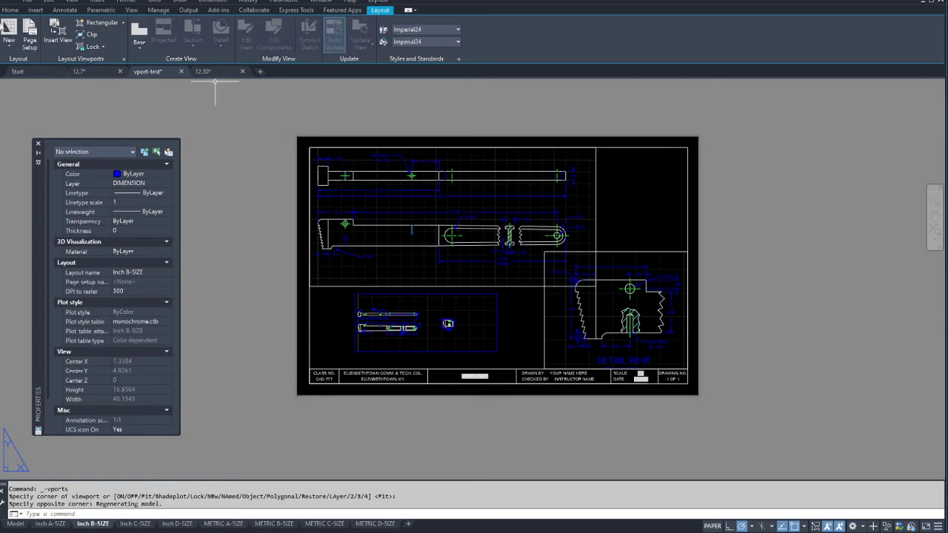
Step: Review the drawing's layers, including vport, in the Layer Properties Manager and close it
left_click(10, 10)
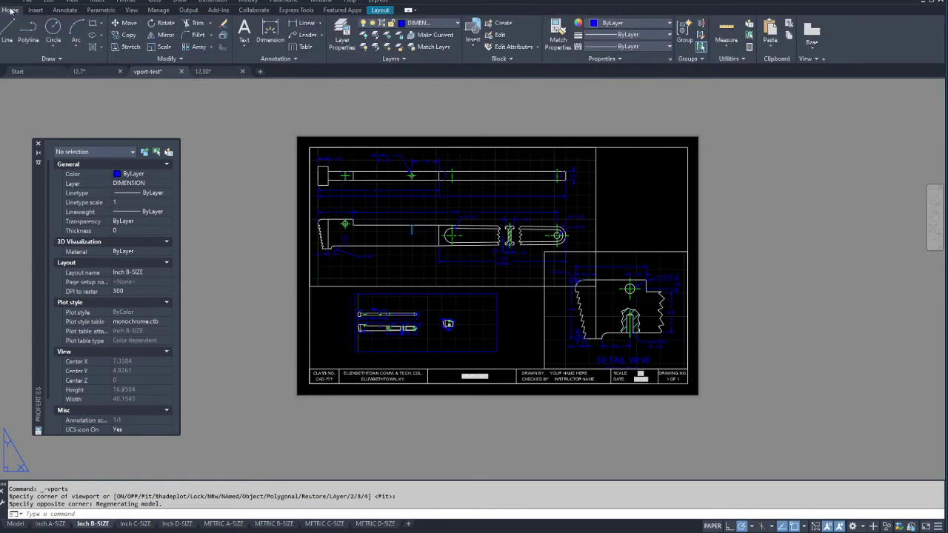
left_click(459, 26)
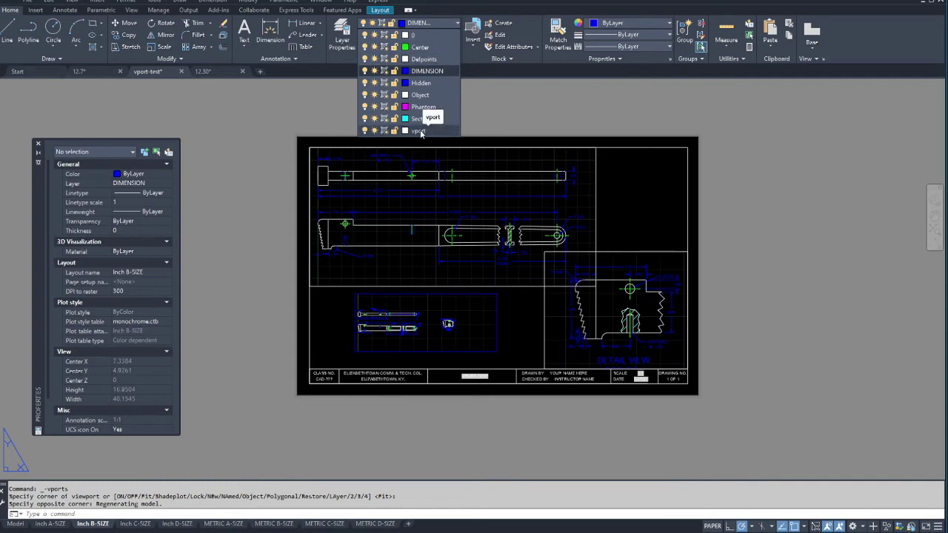
left_click(340, 46)
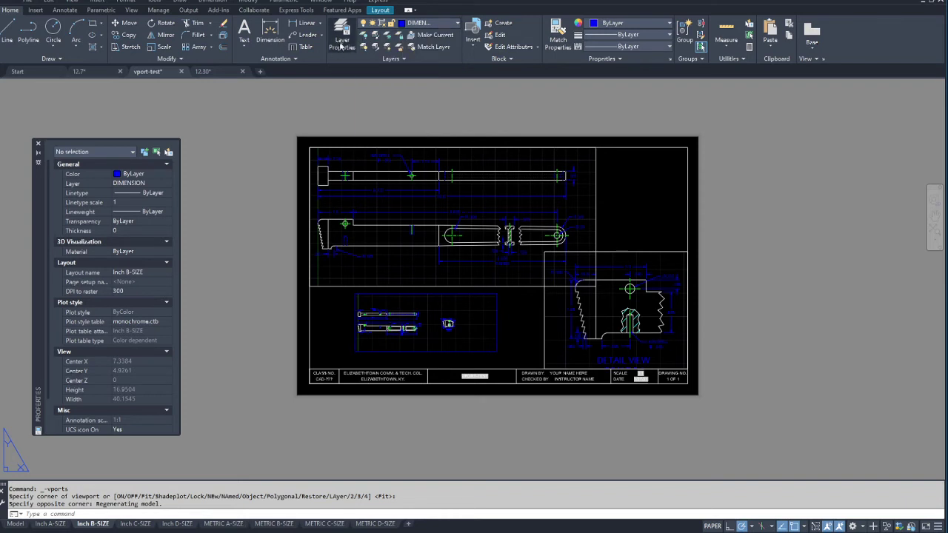
left_click(340, 42)
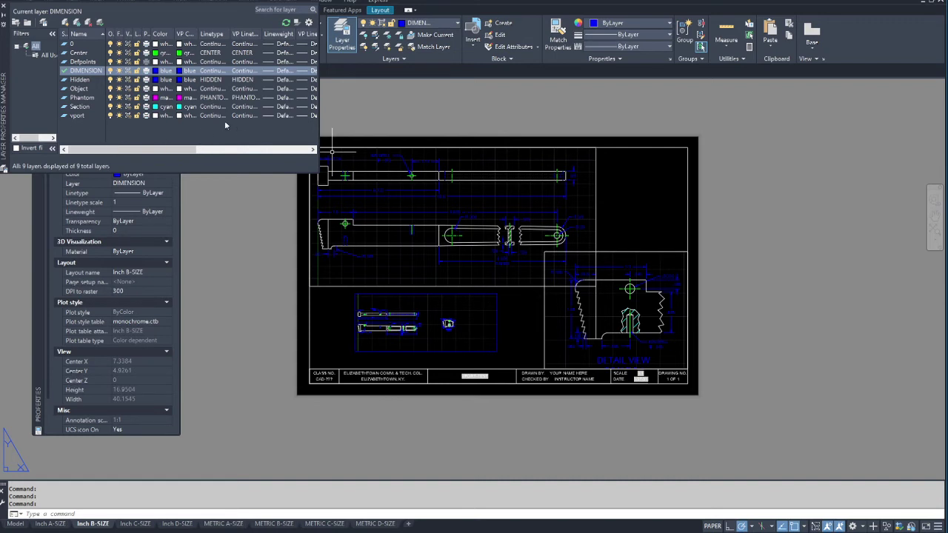
left_click(3, 9)
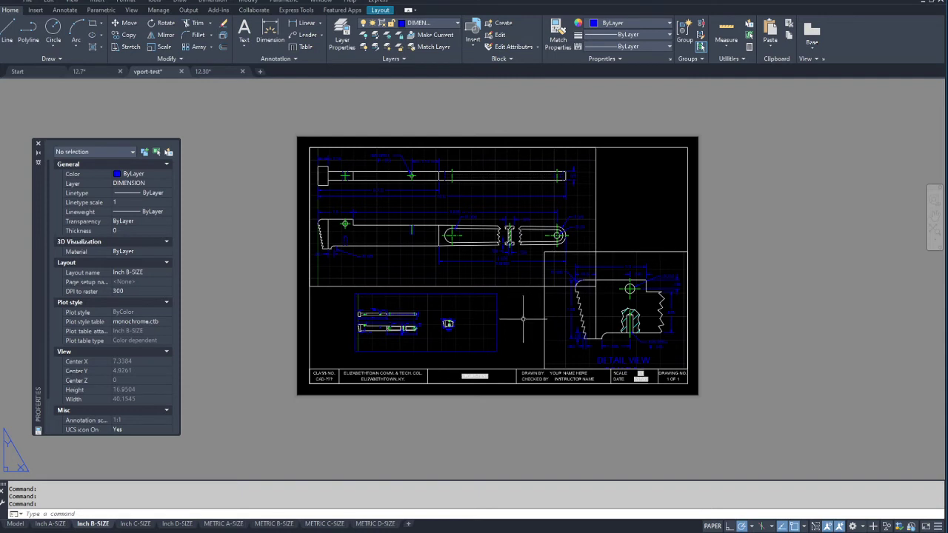
Step: Delete the small rectangular viewport below the handle views
left_click_drag(514, 302, 463, 312)
key("Delete")
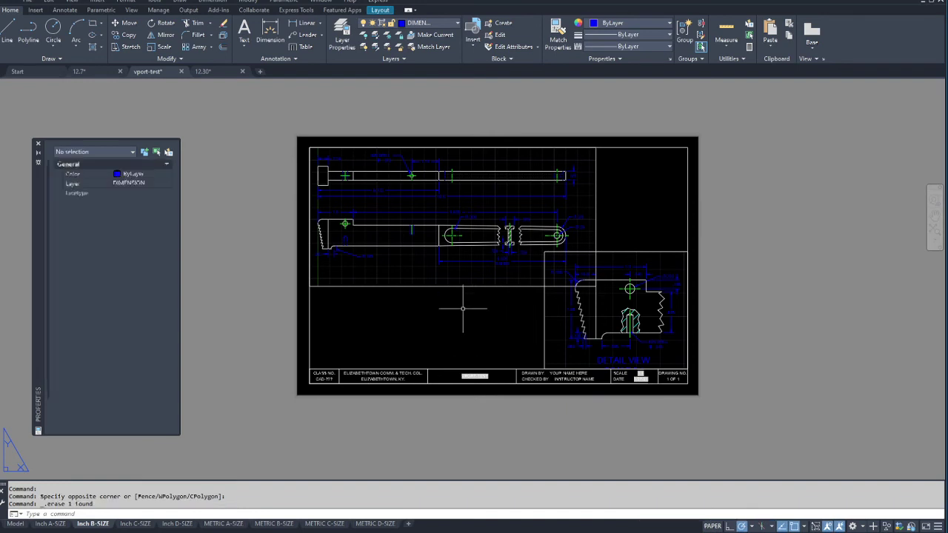
Step: Check the layer of the handle views' viewport, and turn off the vport layer to hide the viewport frames
left_click(527, 286)
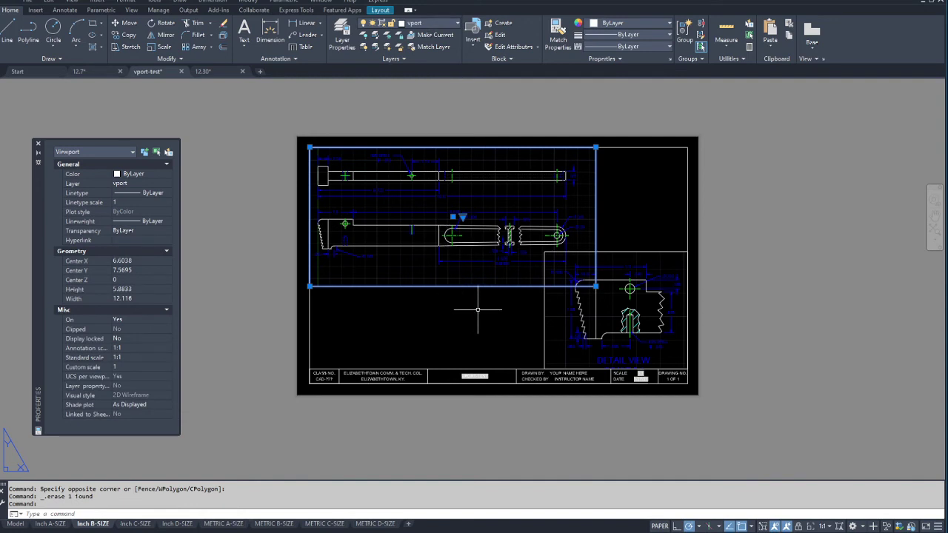
key("Escape")
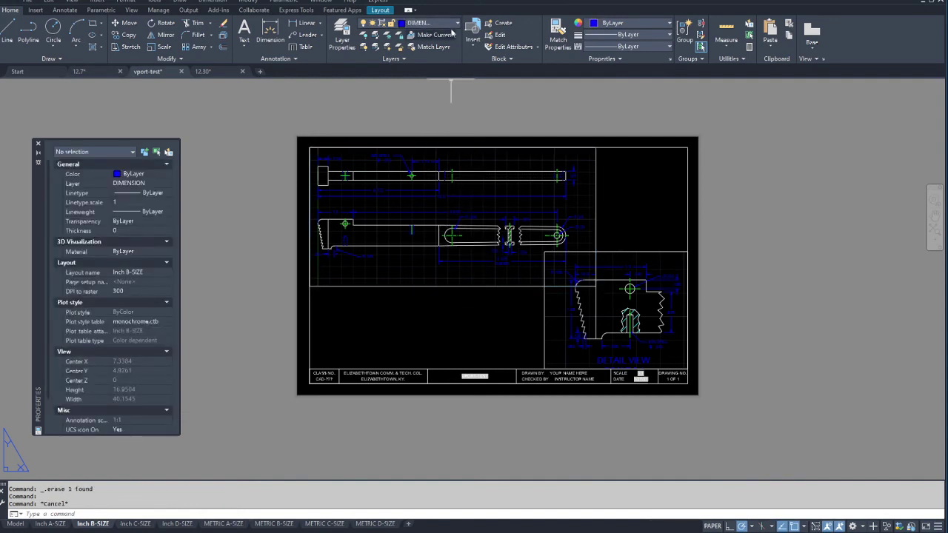
left_click(457, 24)
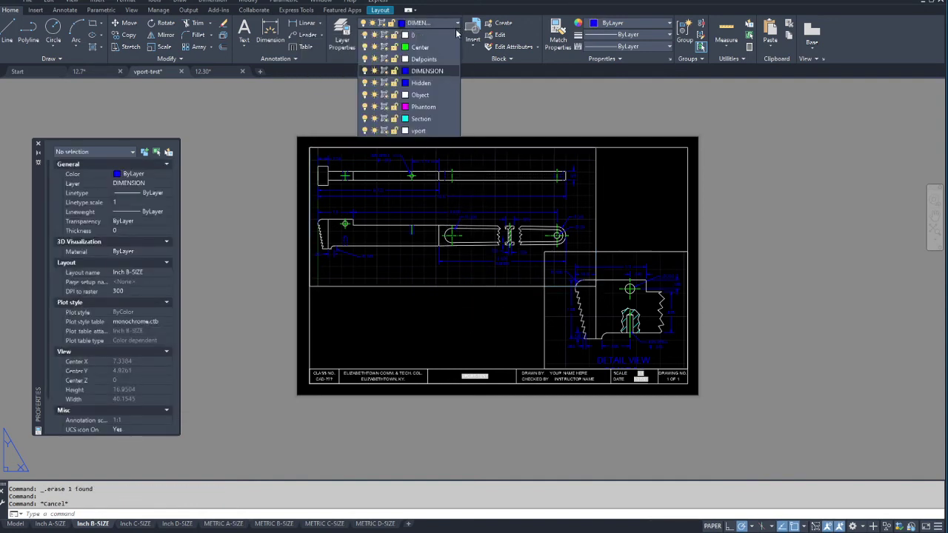
left_click(365, 131)
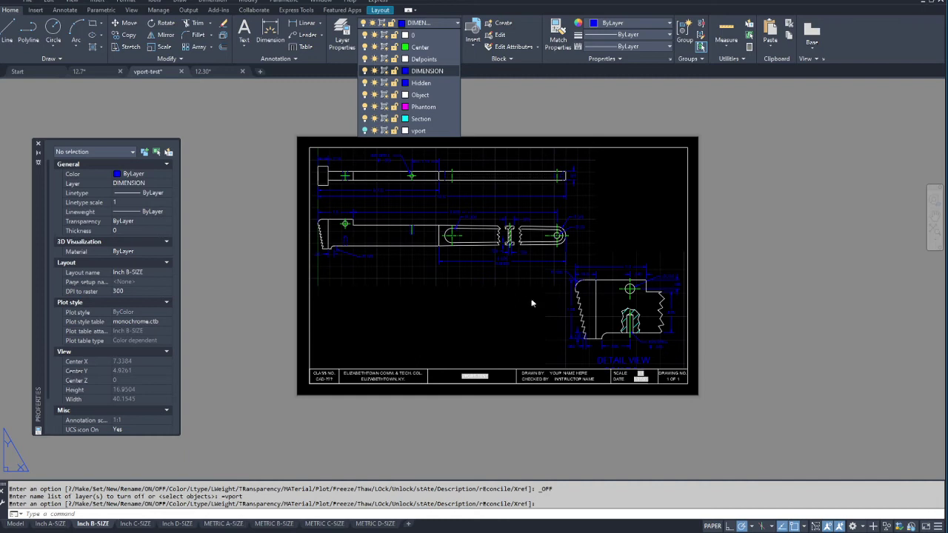
left_click(657, 212)
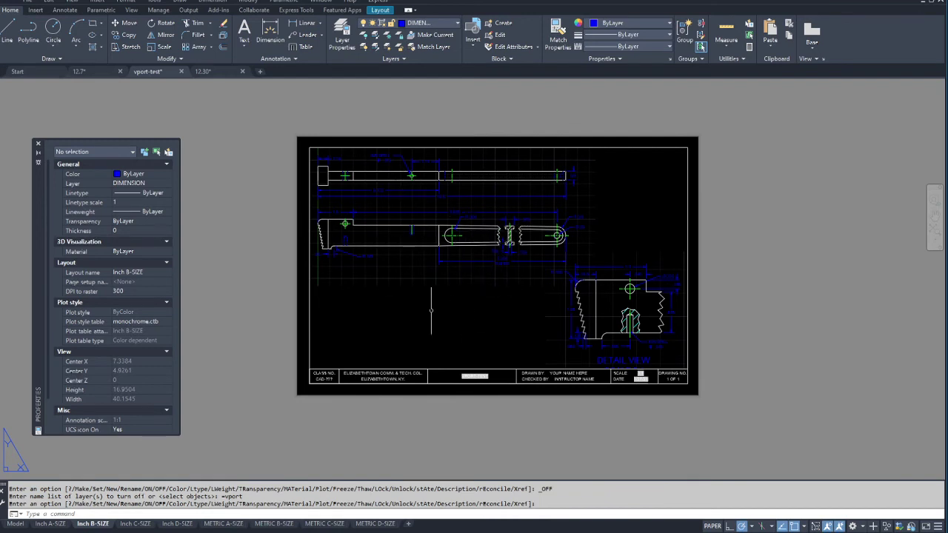
scroll(563, 331, "up", 2)
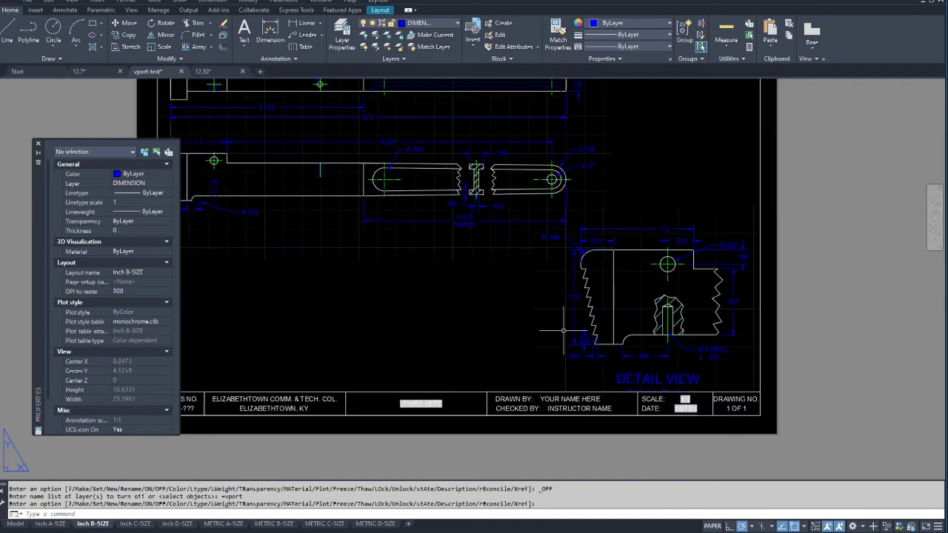
scroll(637, 330, "down", 2)
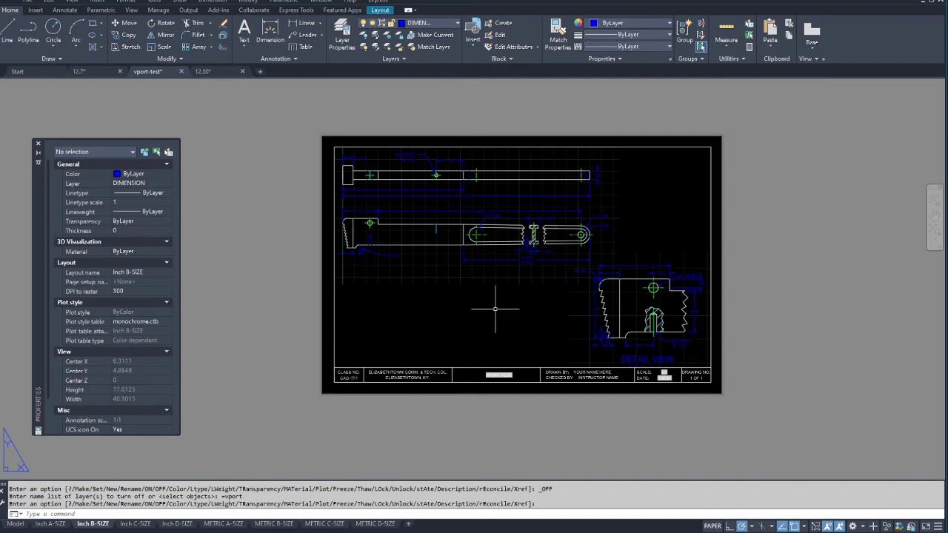
Step: Look through the Inch C-SIZE and Inch D-SIZE layouts
left_click(139, 524)
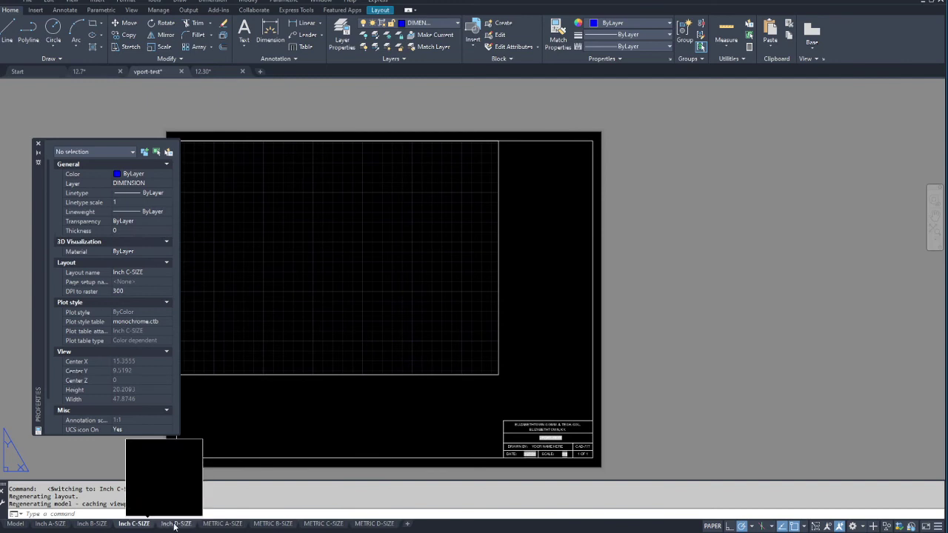
left_click(176, 524)
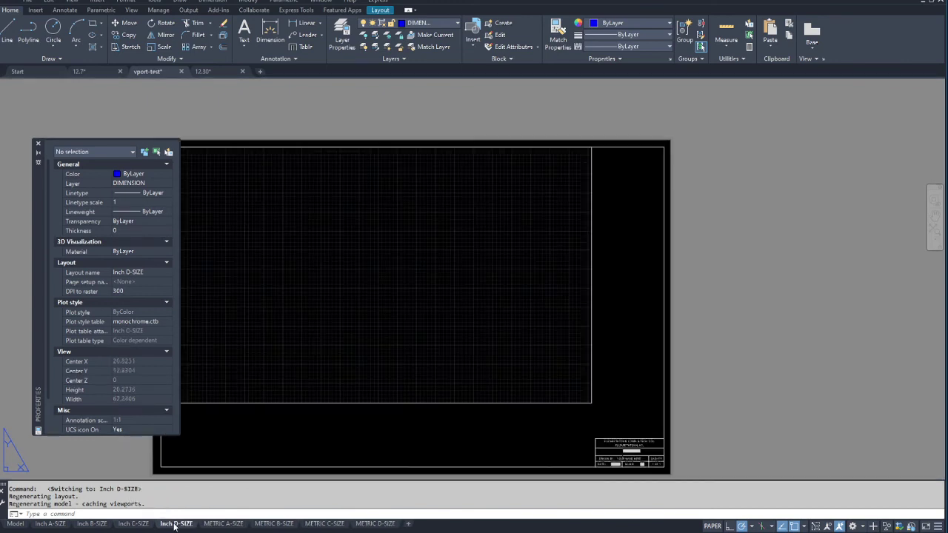
Step: Return to the Inch B-SIZE layout and turn the vport layer on to show the viewport frames
left_click(133, 524)
left_click(95, 525)
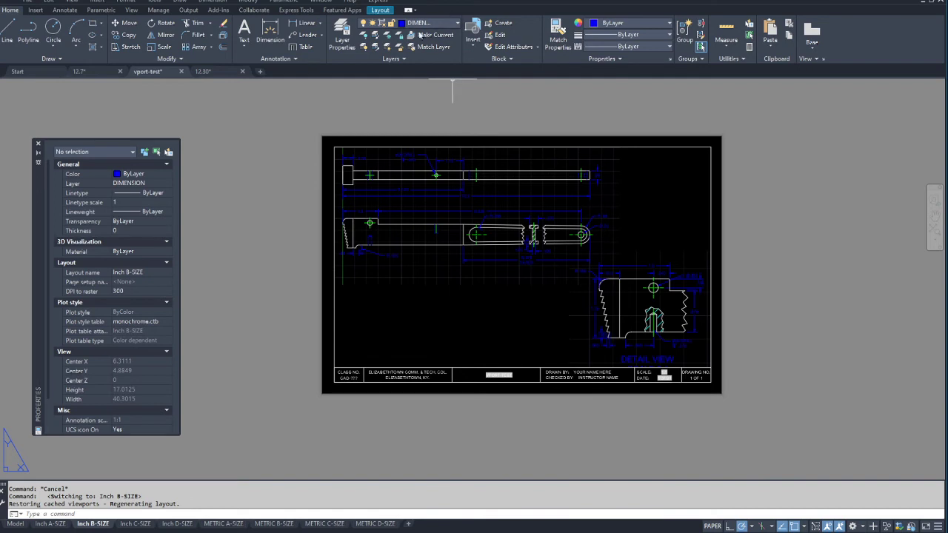
left_click(458, 26)
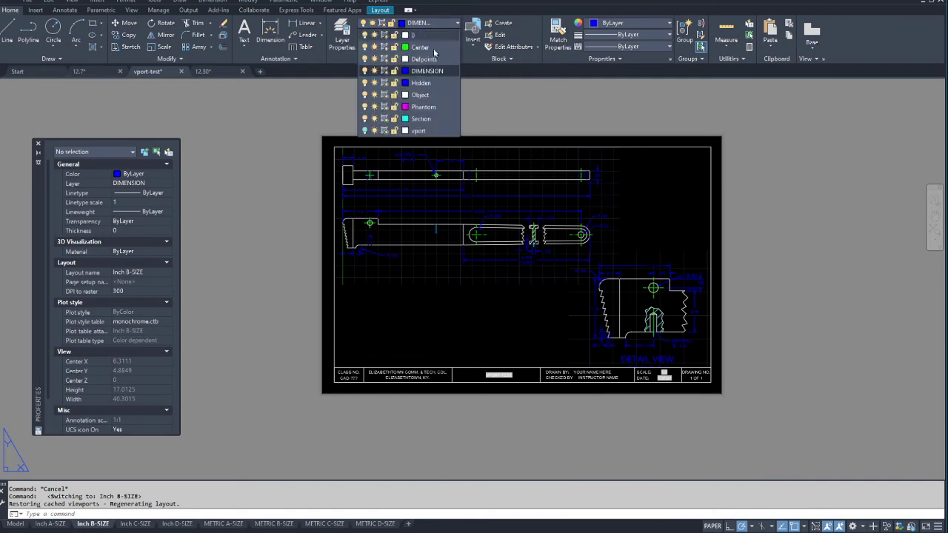
left_click(365, 131)
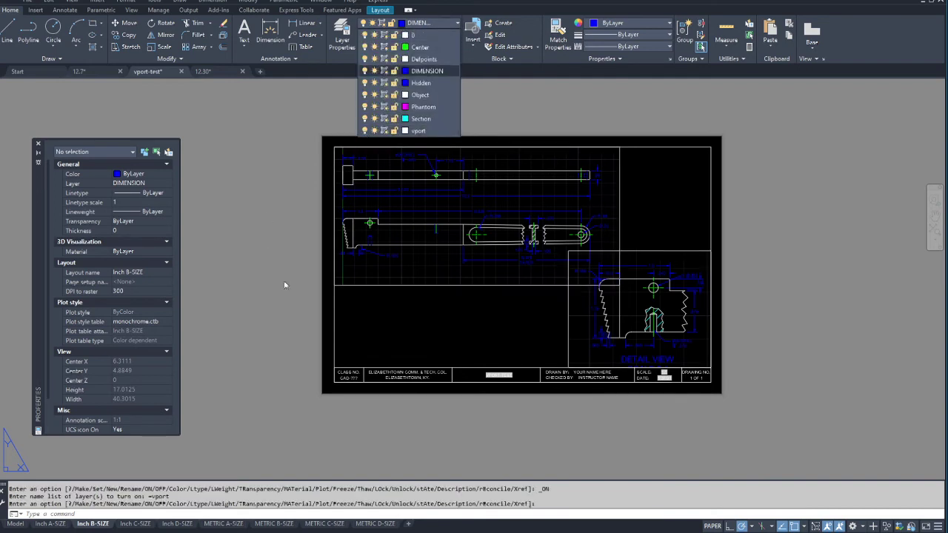
left_click(527, 323)
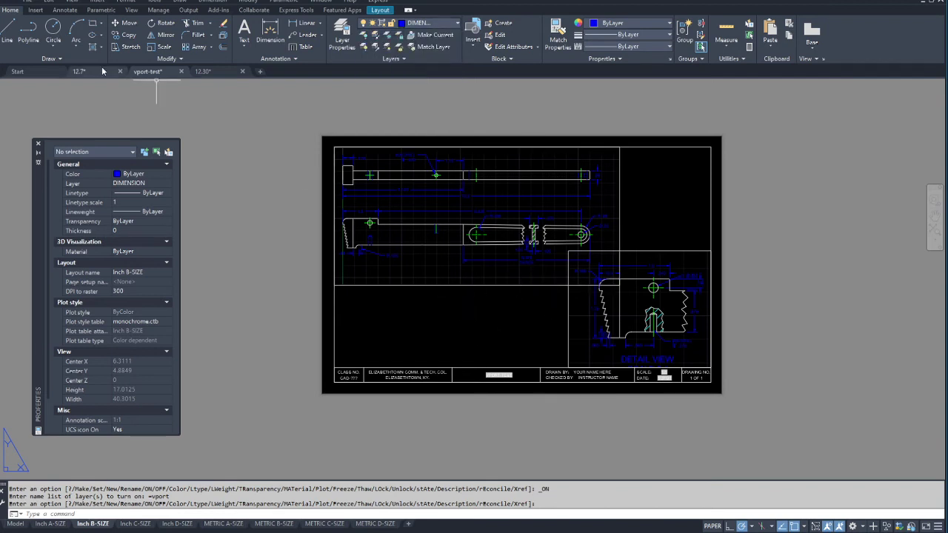
Step: Create a rectangular viewport about 7.33 wide by 2.24 high in the empty area below the handle views
left_click(379, 10)
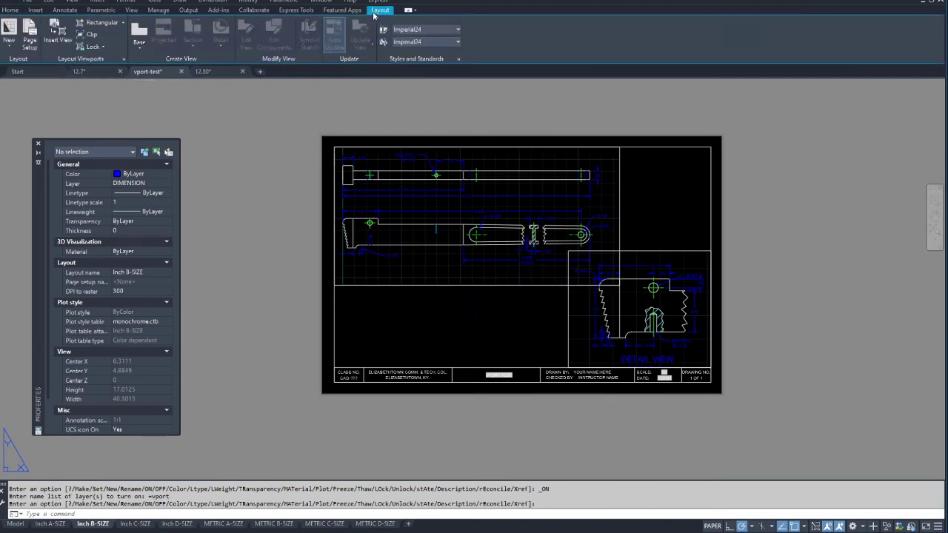
left_click(96, 25)
left_click(363, 296)
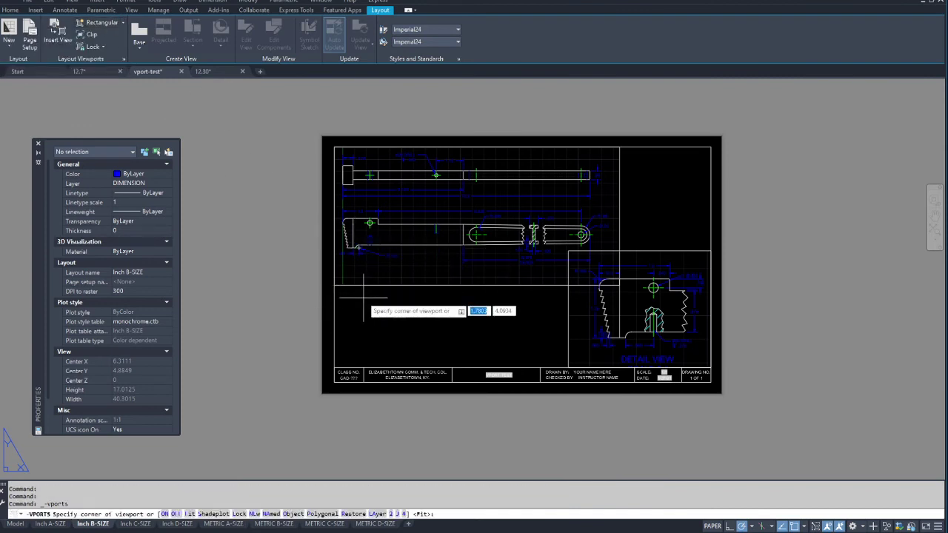
left_click(537, 350)
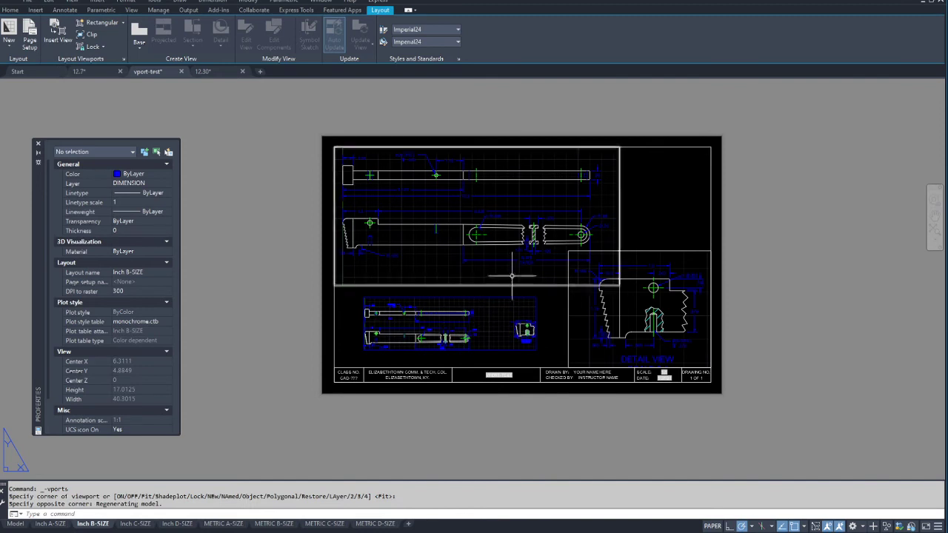
Step: Move the new small viewport onto the vport layer and deselect it
left_click(506, 298)
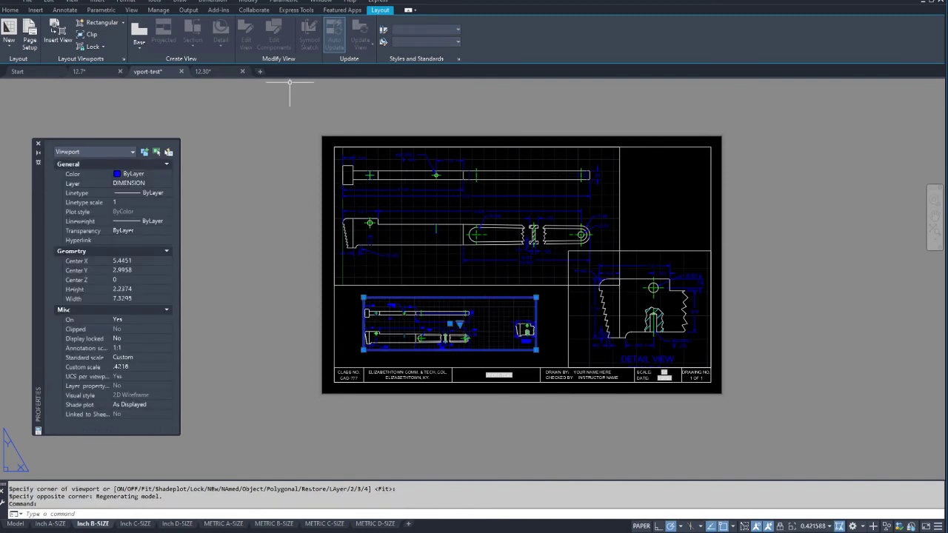
left_click(9, 10)
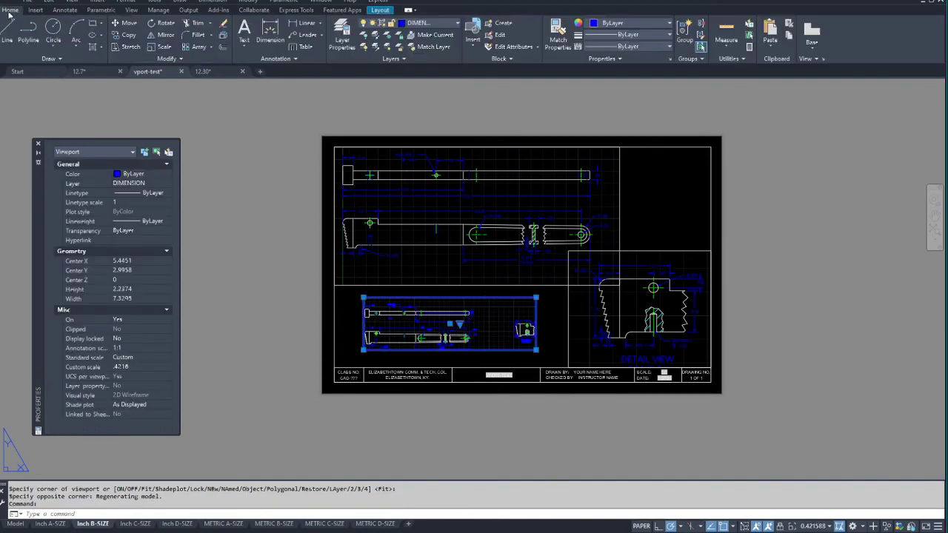
left_click(457, 24)
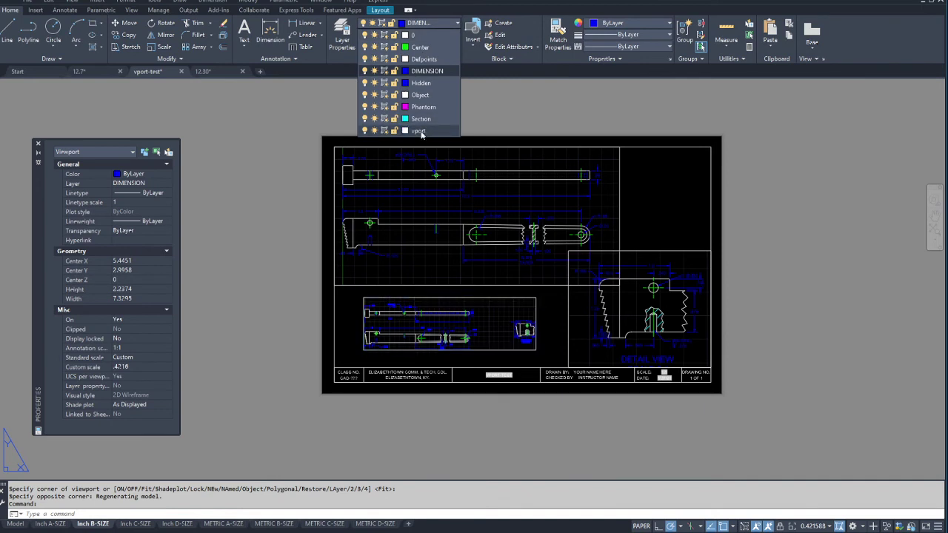
left_click(420, 131)
key("Escape")
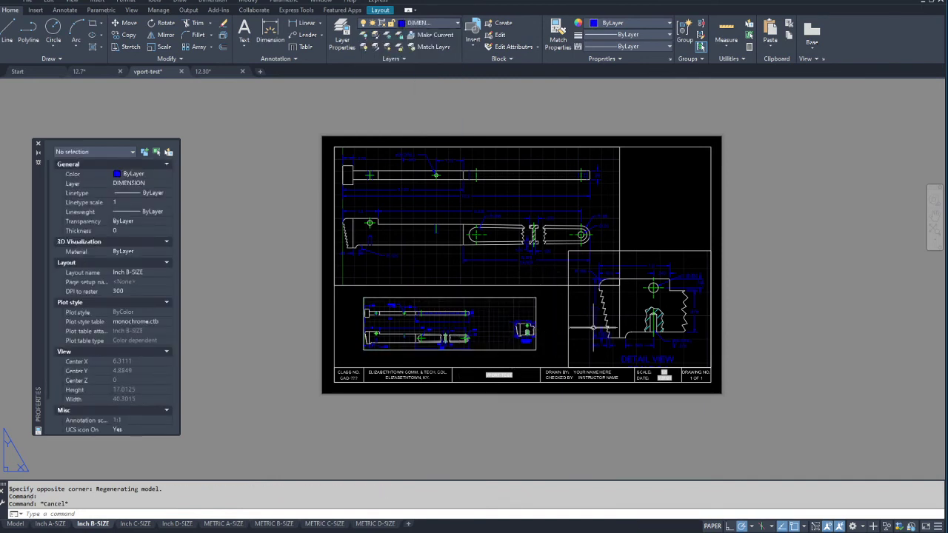
Step: Turn the vport layer off to check the sheet without viewport frames, and turn it back on
left_click(457, 23)
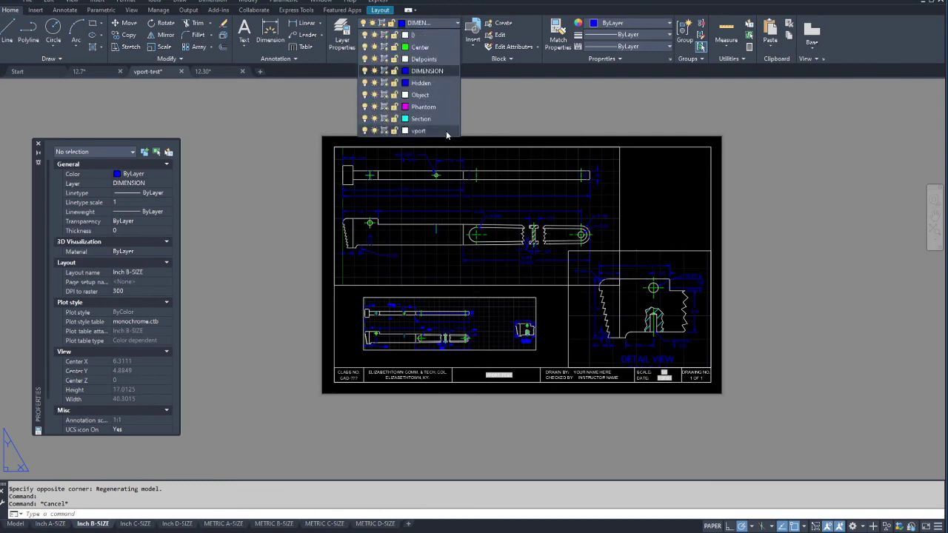
left_click(364, 131)
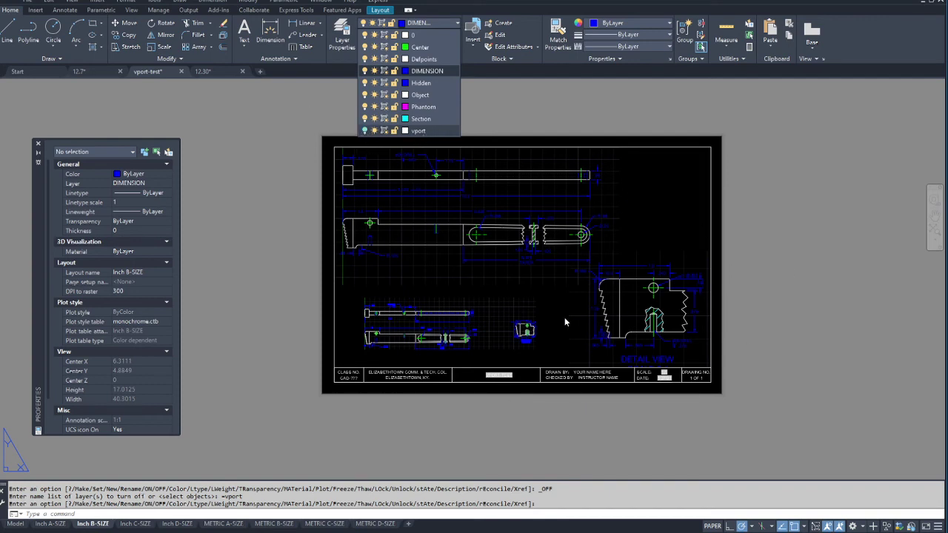
left_click(364, 130)
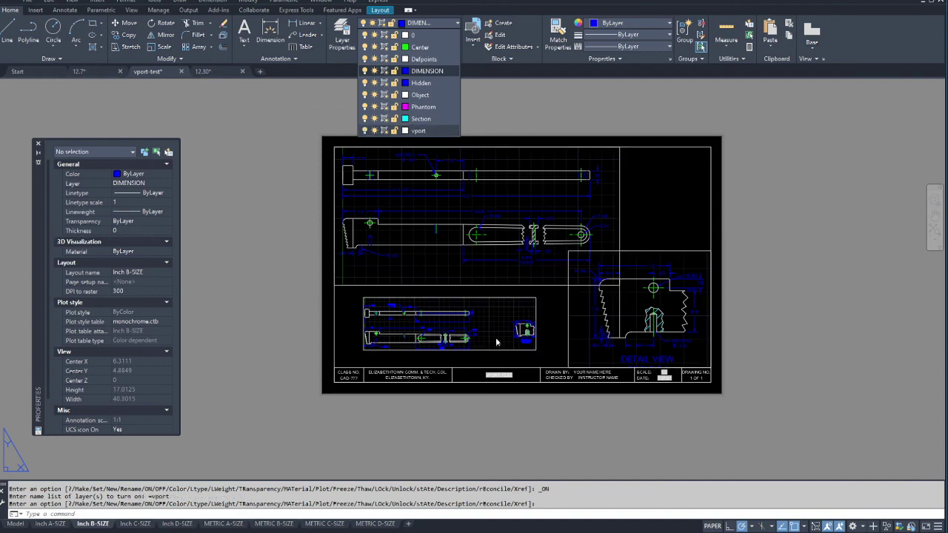
Step: Delete the small viewport on the vport layer beneath the handle views
left_click(507, 301)
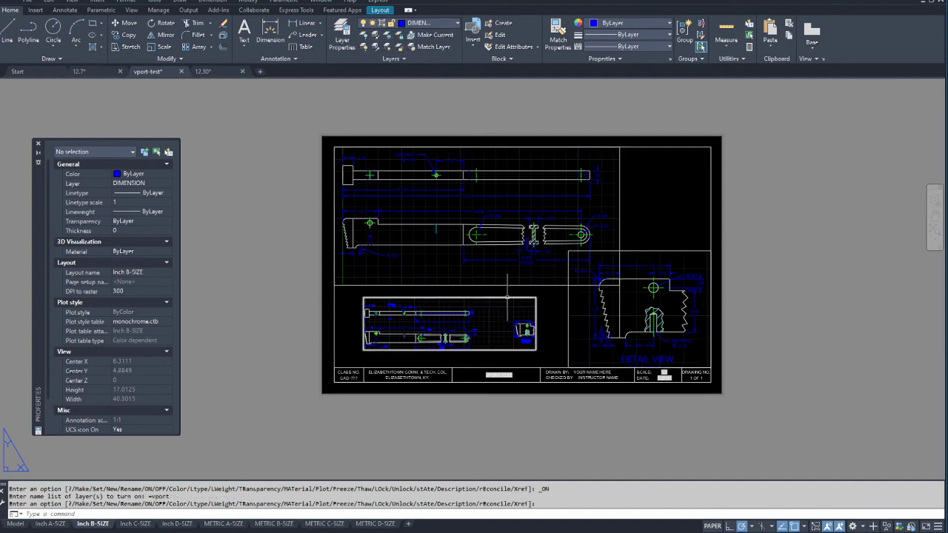
left_click(504, 298)
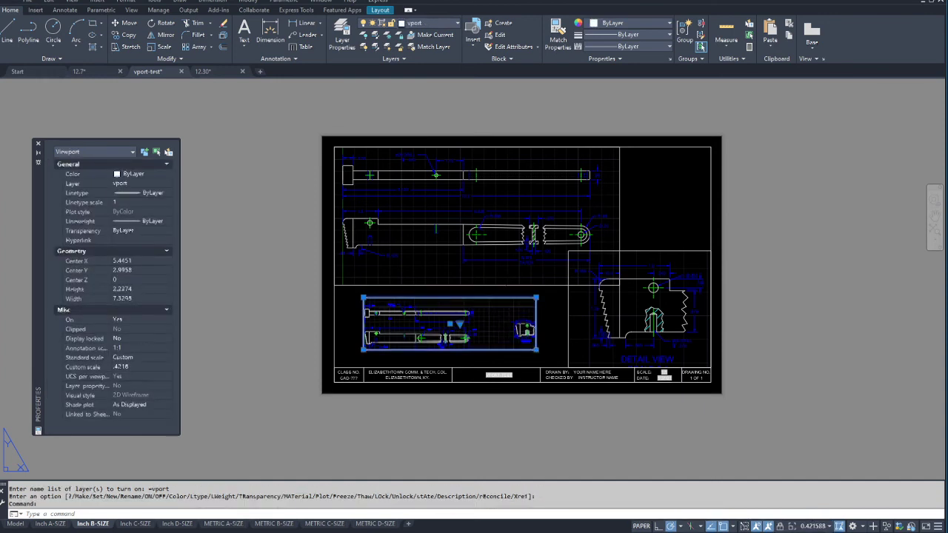
key("Delete")
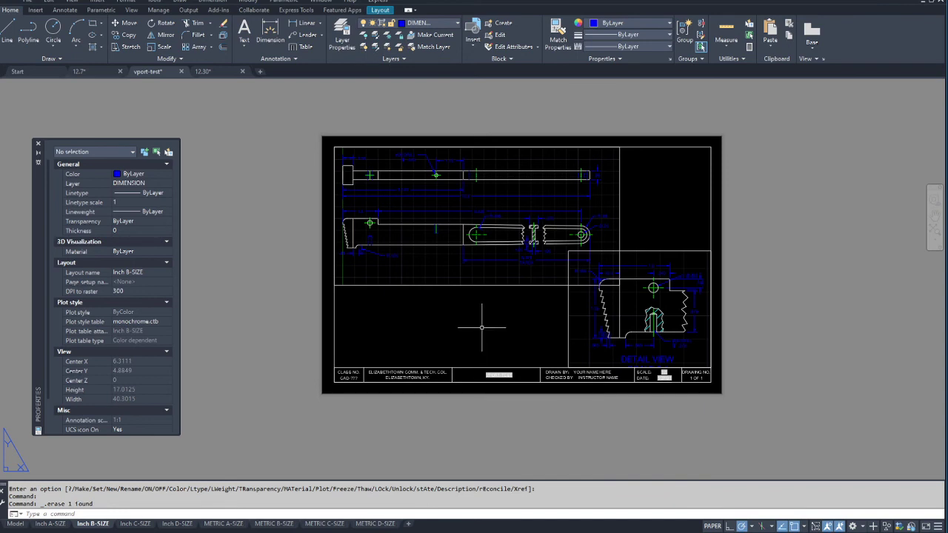
Step: In model space, replace the 1:1 annotative scale of the "DETAIL VIEW SCALE 2:1" text with 2:1
left_click(16, 524)
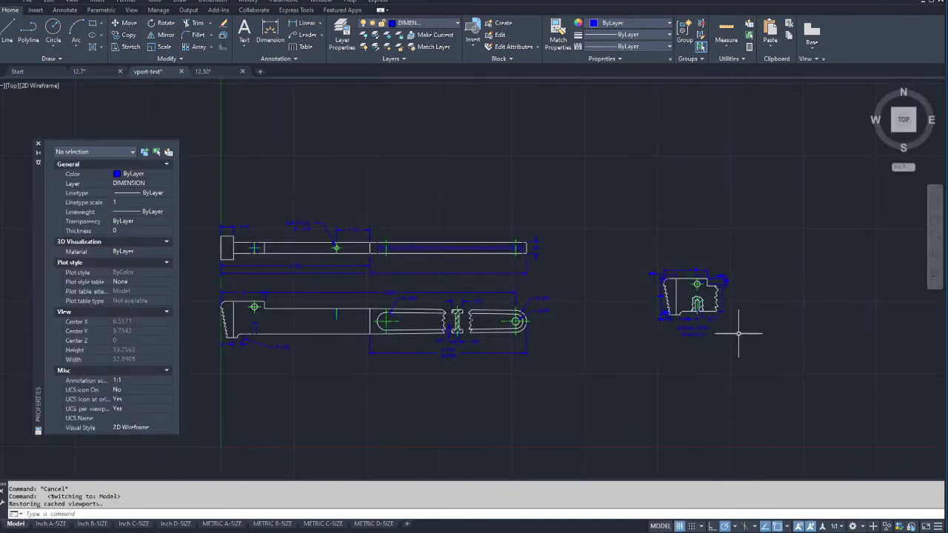
scroll(737, 333, "up", 2)
scroll(508, 212, "up", 5)
scroll(493, 275, "down", 4)
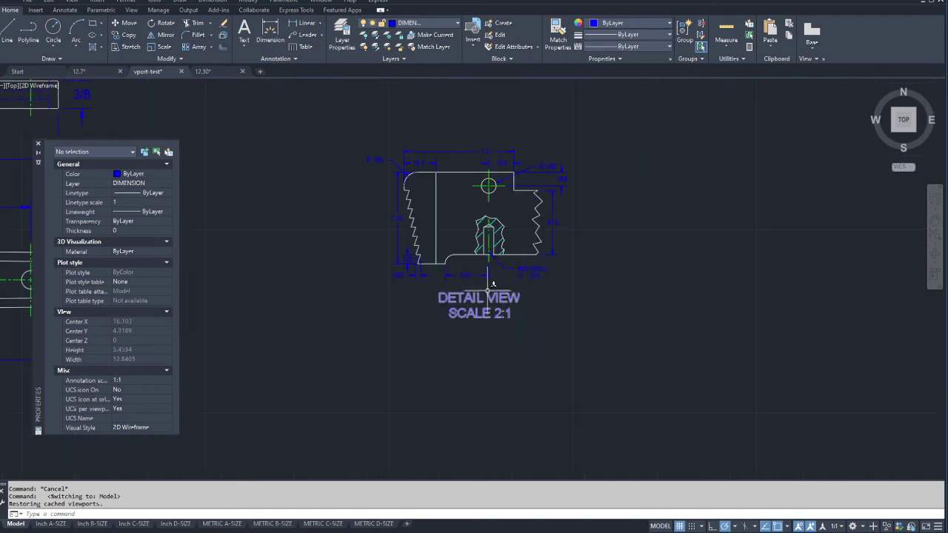
scroll(524, 313, "up", 3)
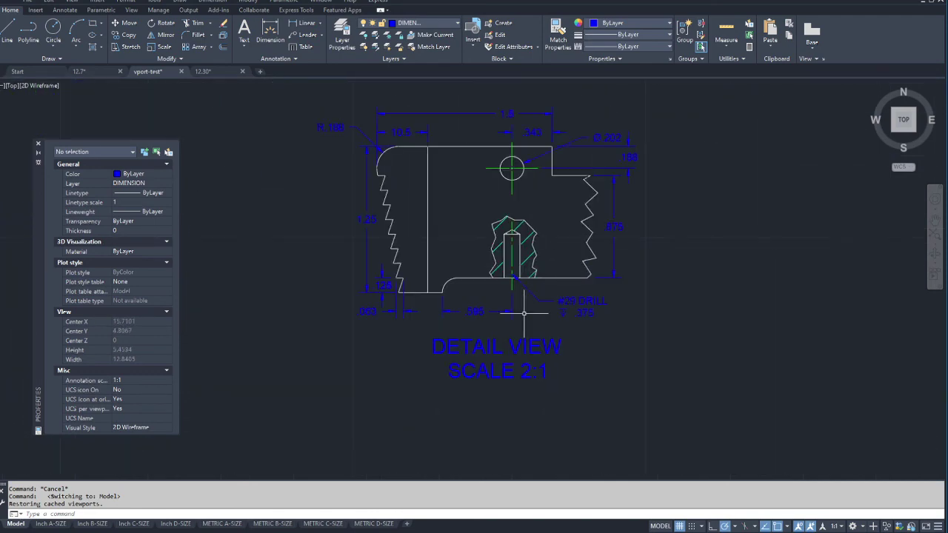
left_click(479, 348)
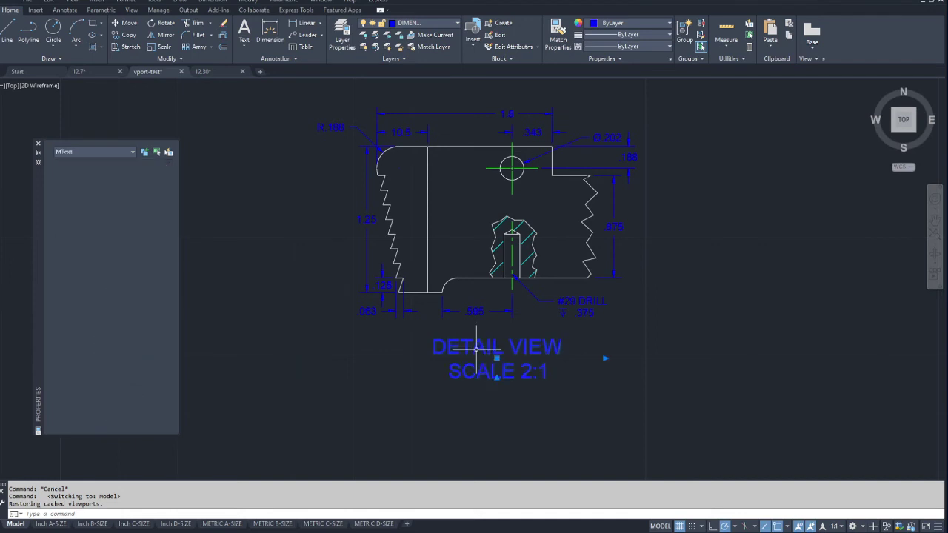
right_click(477, 348)
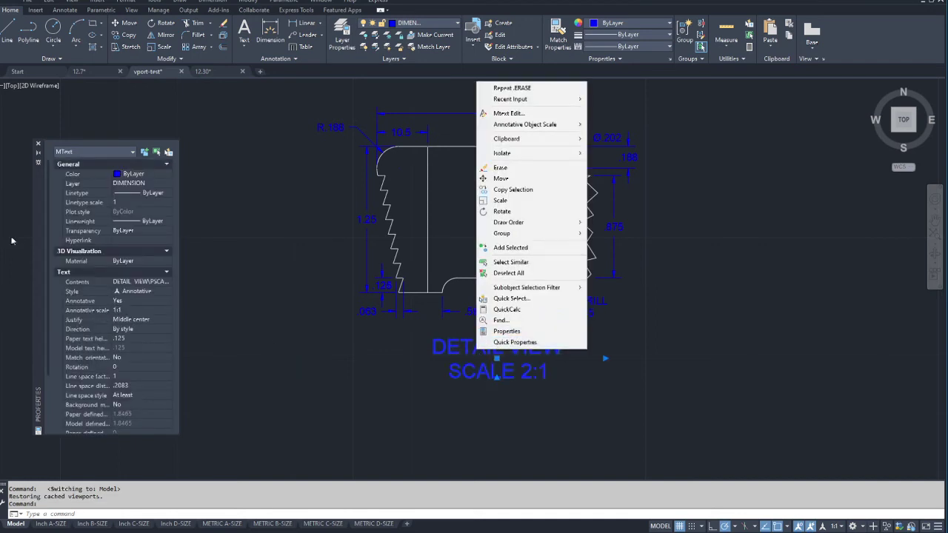
left_click(35, 209)
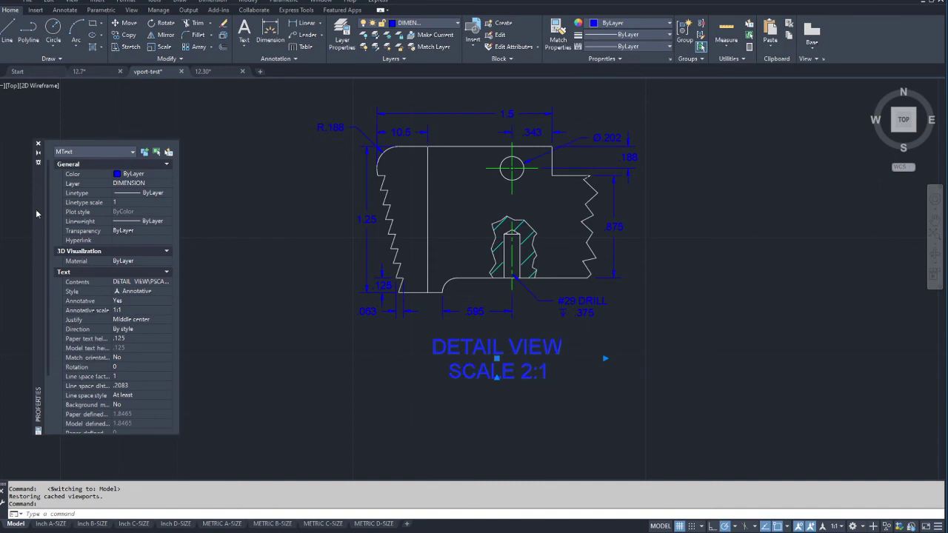
left_click(168, 311)
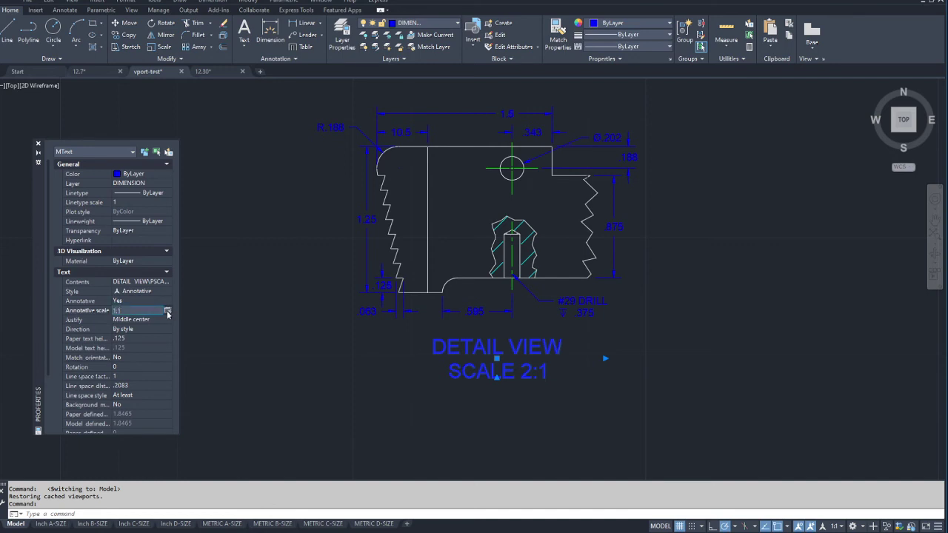
left_click(168, 311)
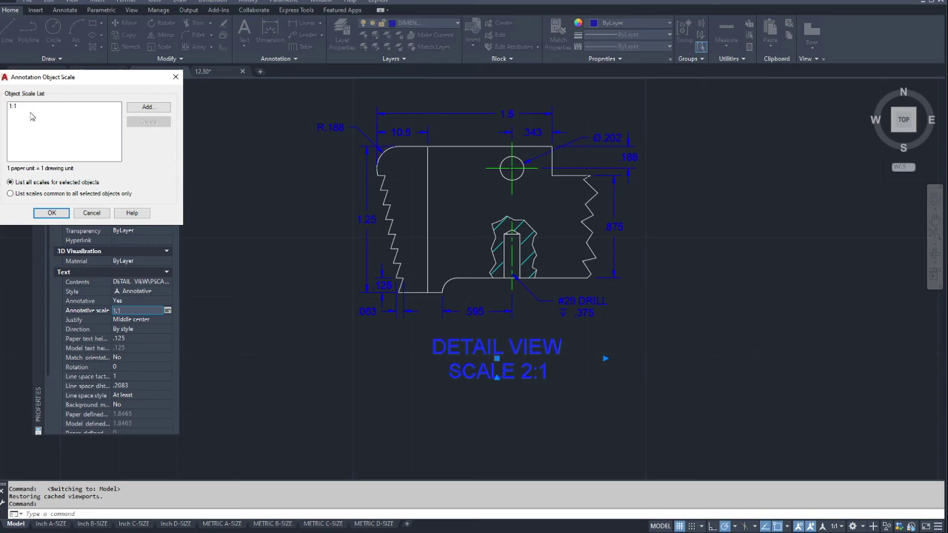
left_click(148, 107)
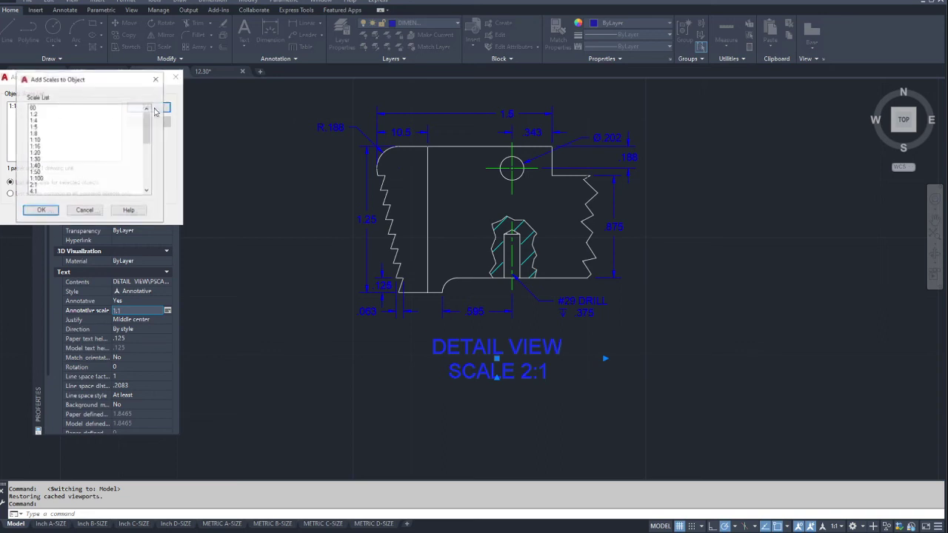
left_click(33, 186)
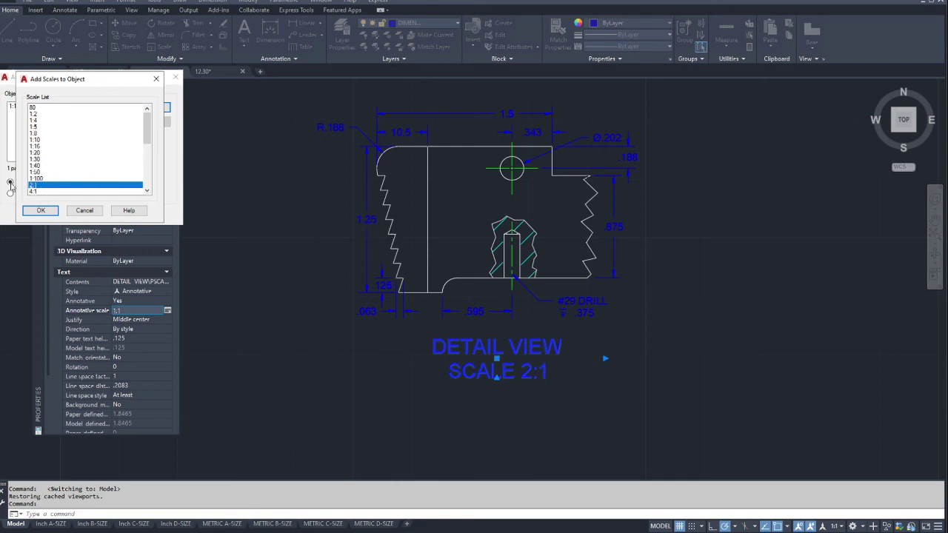
left_click(38, 211)
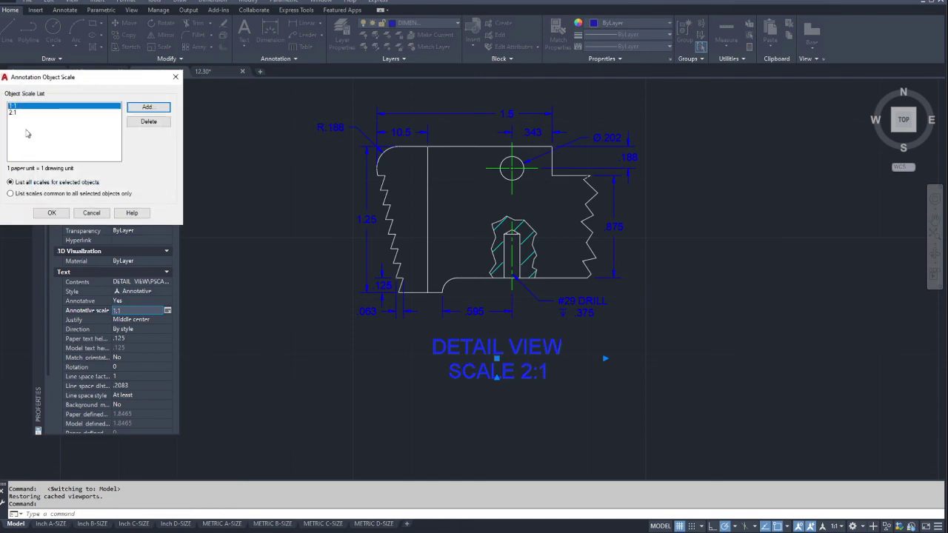
left_click(147, 123)
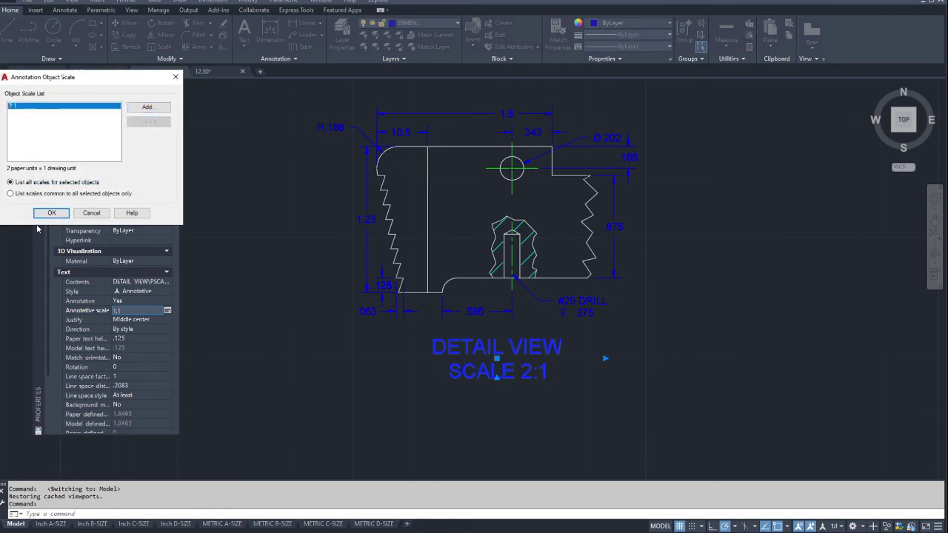
left_click(51, 214)
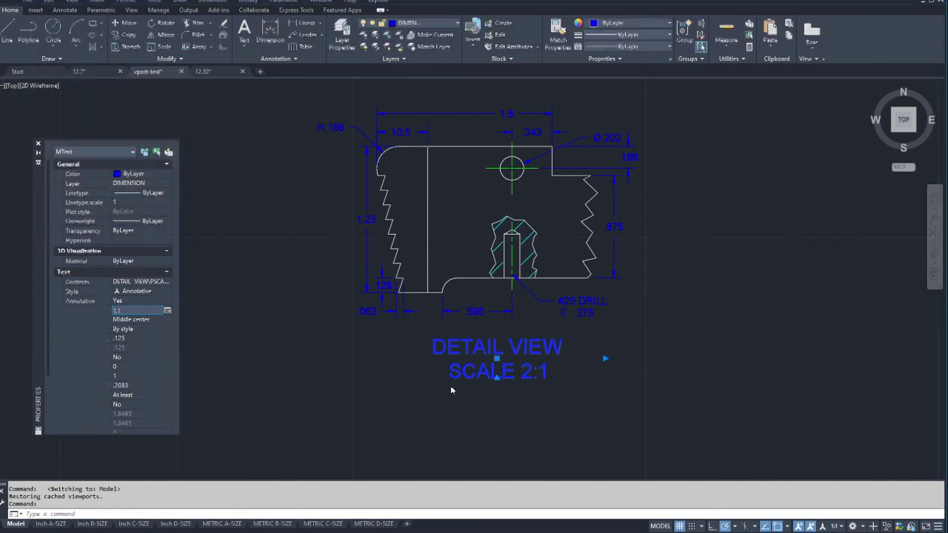
Step: Move the "DETAIL VIEW SCALE 2:1" text straight up about 0.18, closer beneath the detail, and deselect it
left_click(496, 359)
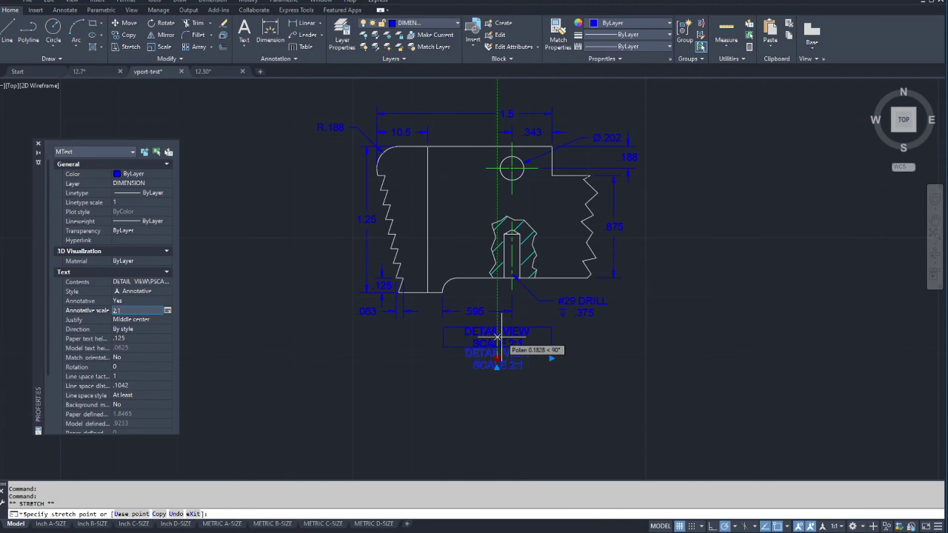
left_click(497, 338)
key("Escape")
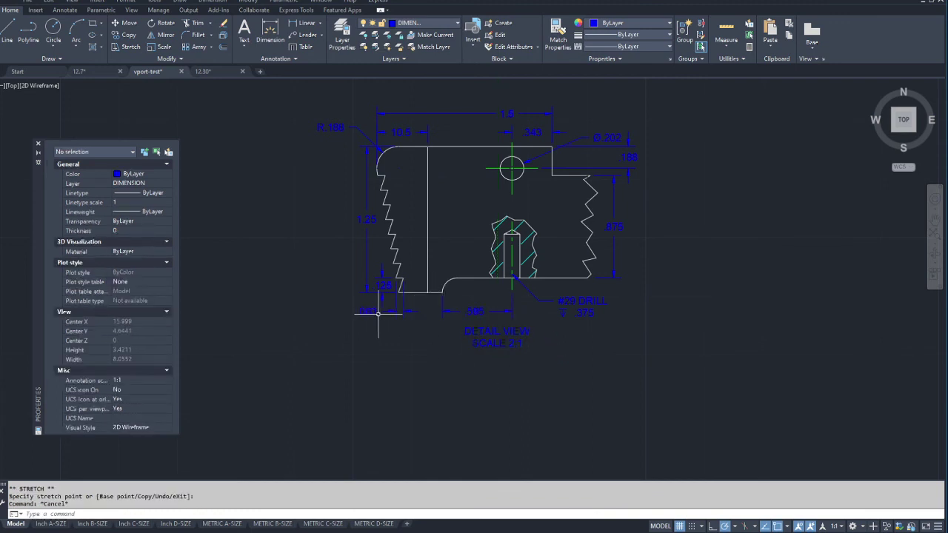
Step: Check the annotative properties of the thickness dimension at the upper handle view's far end, and deselect it
scroll(398, 329, "down", 2)
middle_click_drag(398, 329, 367, 377)
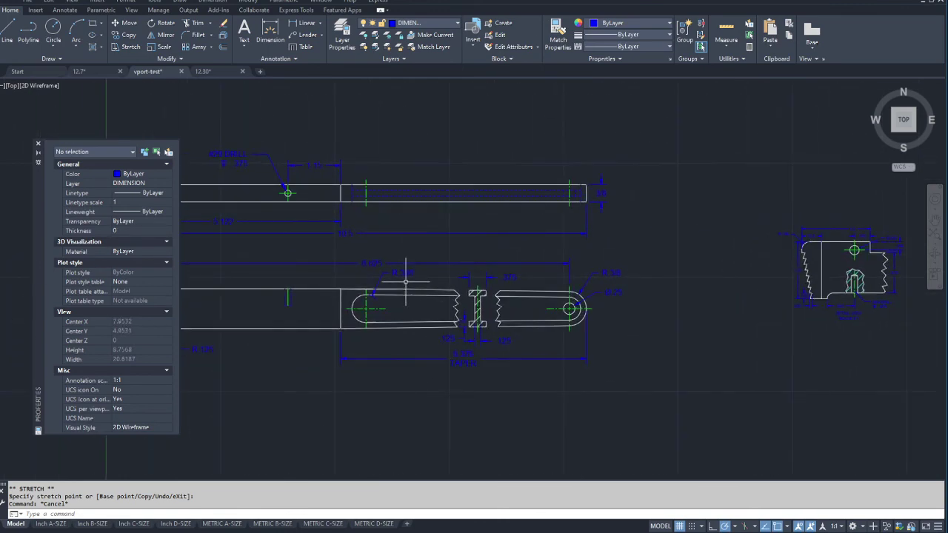
left_click(604, 189)
mouse_move(601, 196)
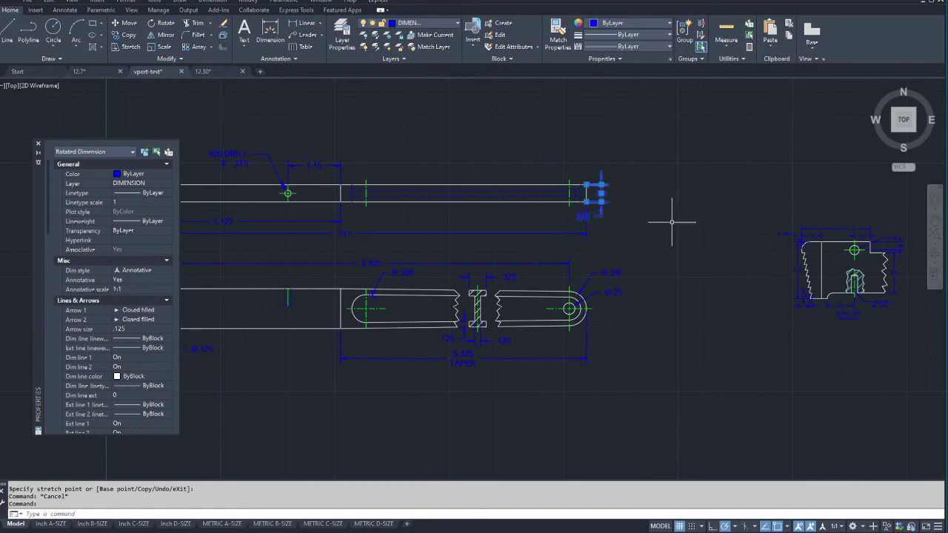
key("Escape")
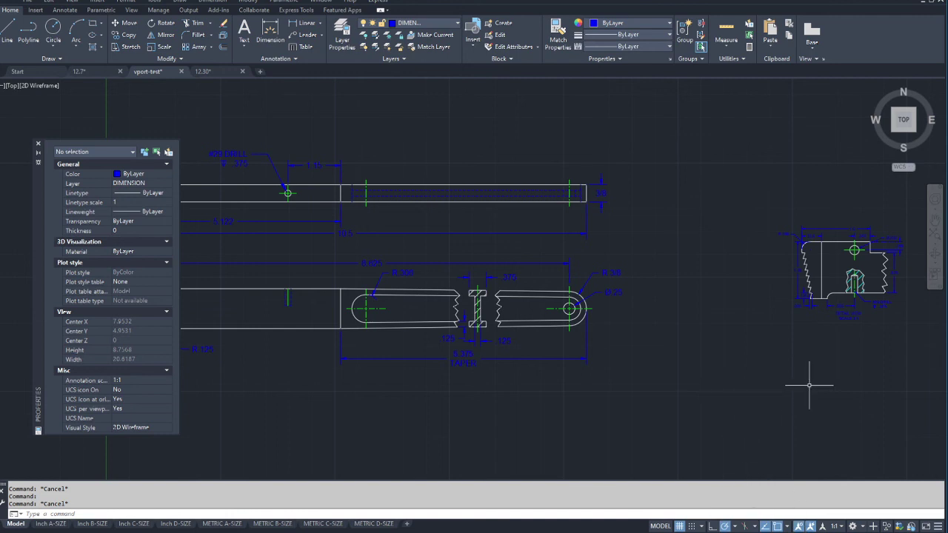
scroll(809, 385, "down", 3)
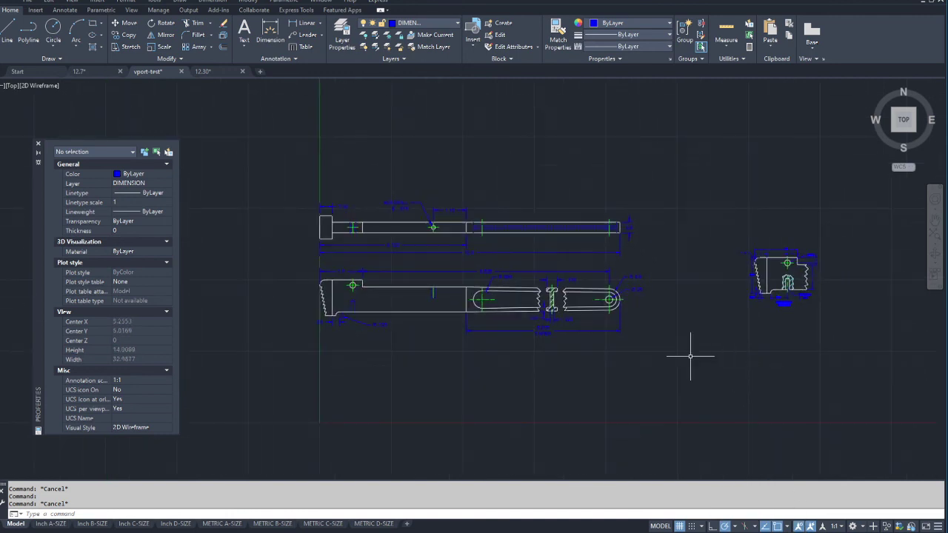
key("F7")
scroll(711, 318, "up", 2)
scroll(711, 319, "down", 2)
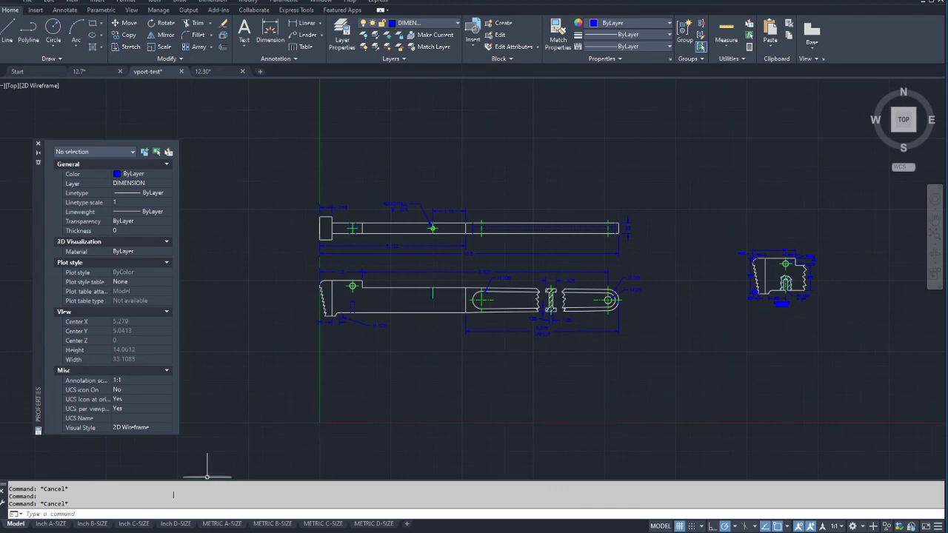
Step: On the Inch B-SIZE layout, turn off the vport layer to hide the viewport frames
left_click(90, 526)
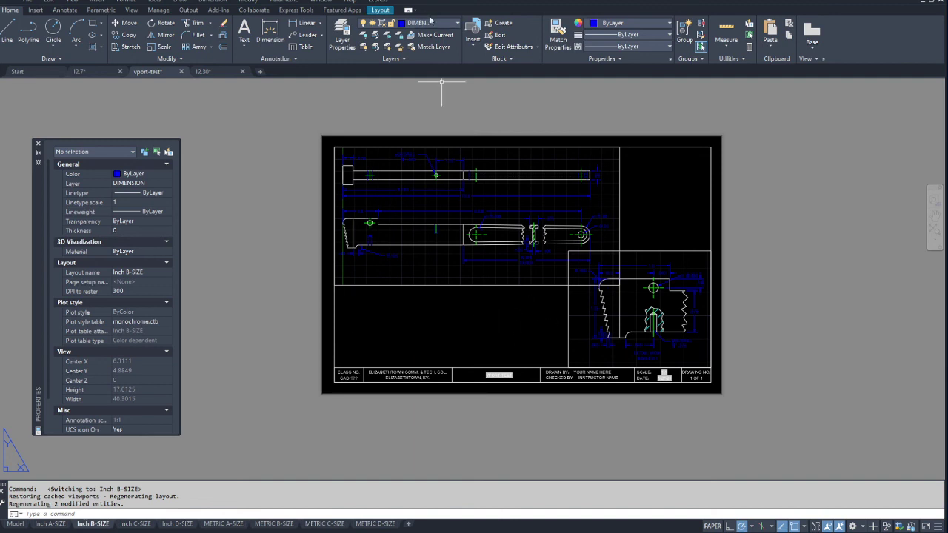
left_click(457, 24)
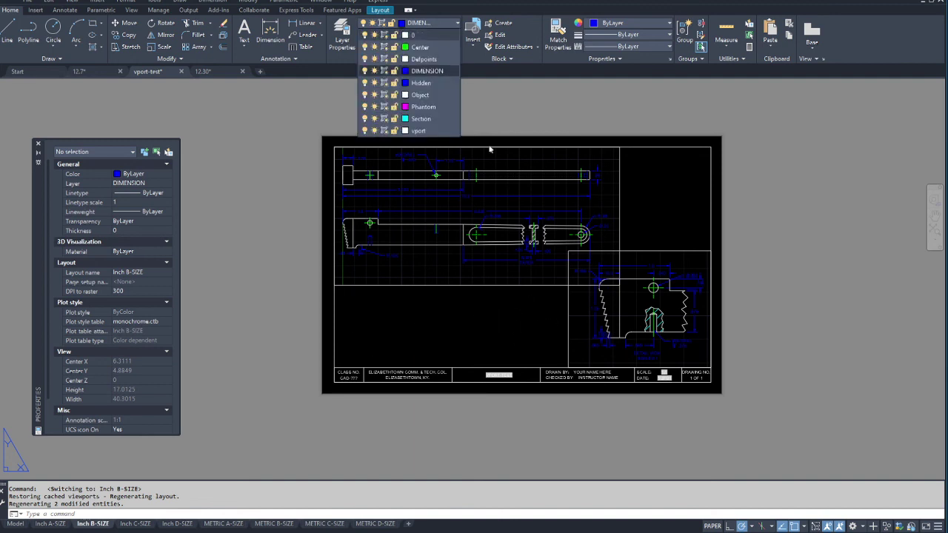
left_click(365, 131)
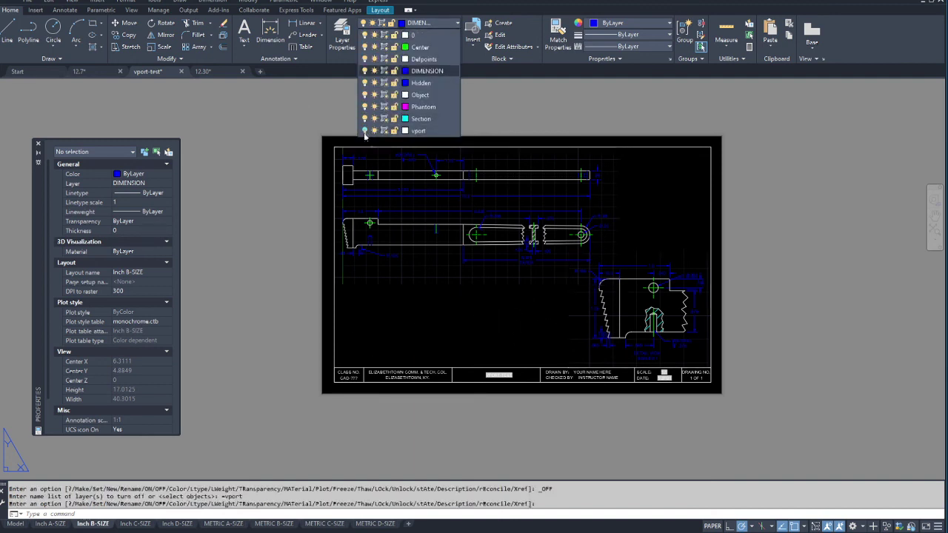